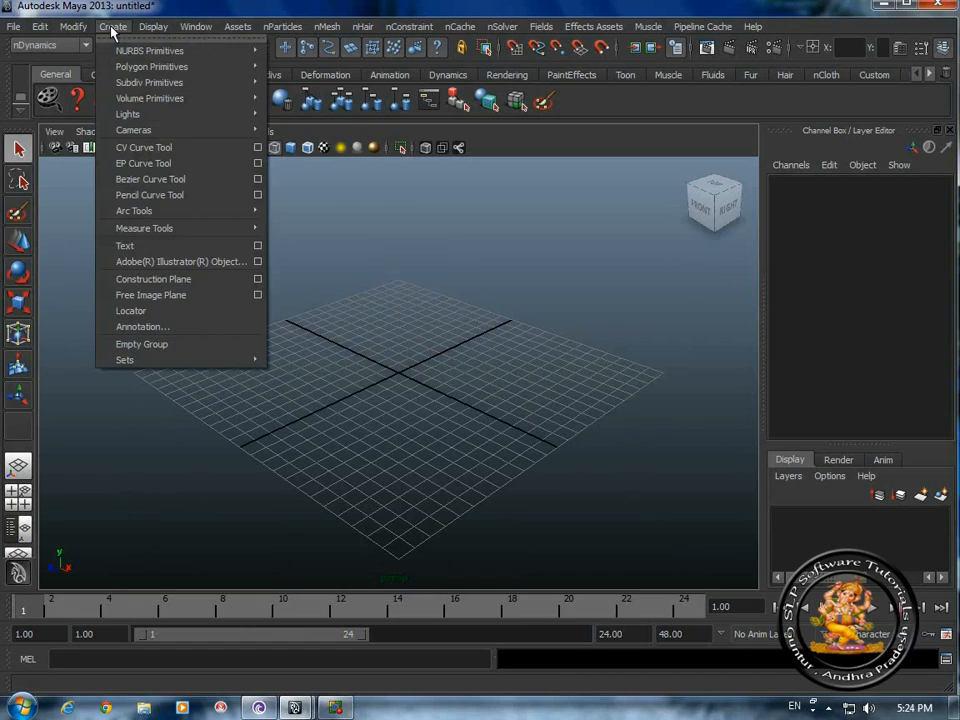
Create an interactive polygon sphere on the grid at about X -4.4, Z 1.1 and display the view smooth shaded
mouse_move(122, 64)
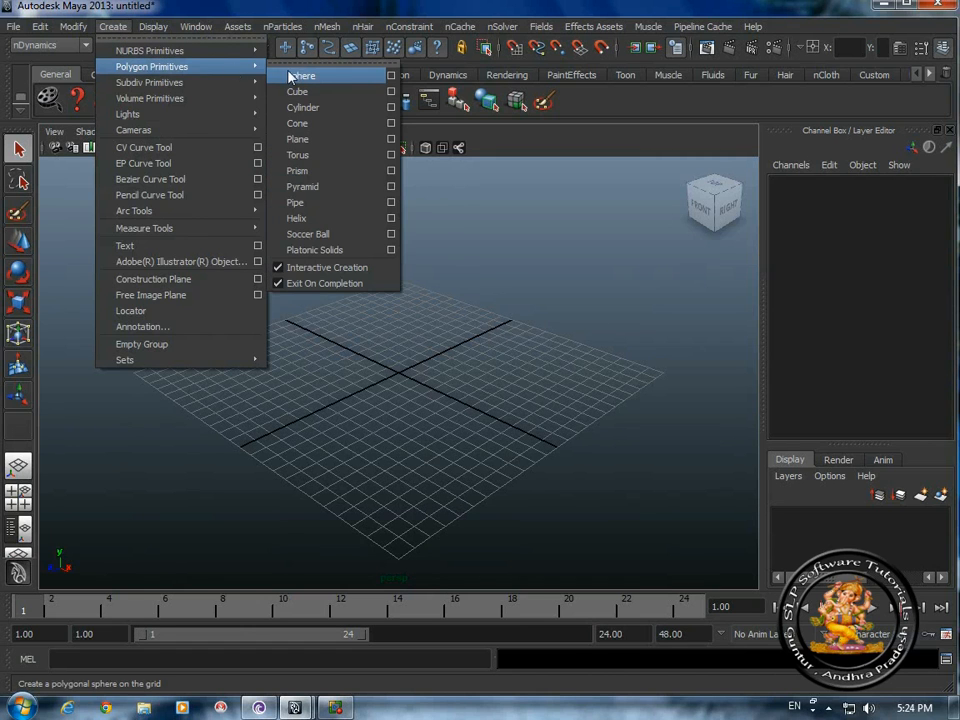
left_click(293, 80)
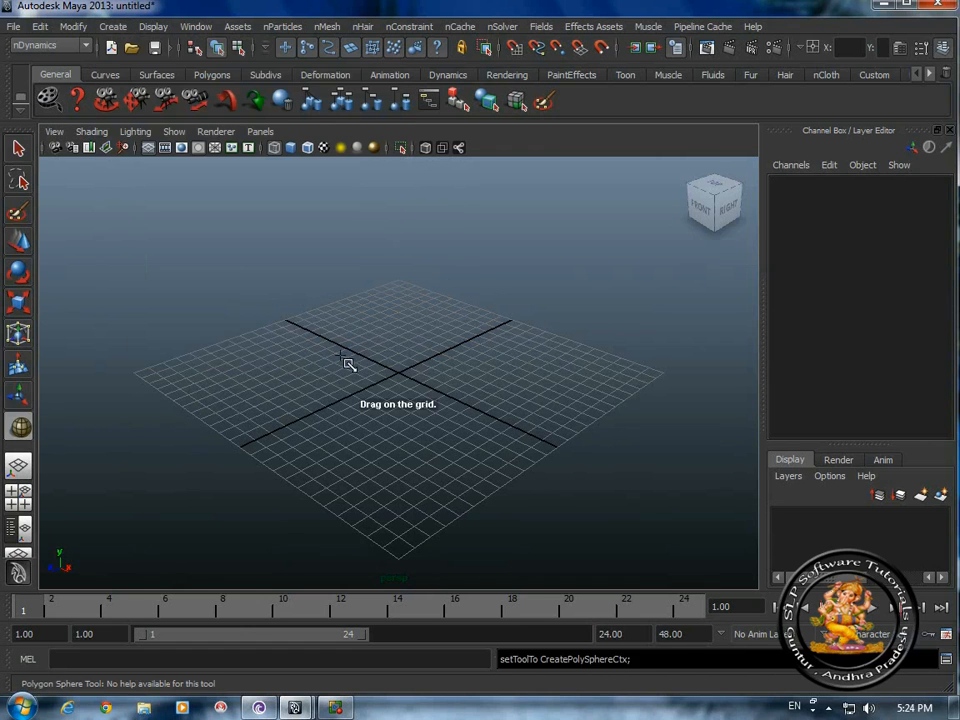
left_click_drag(349, 364, 386, 401)
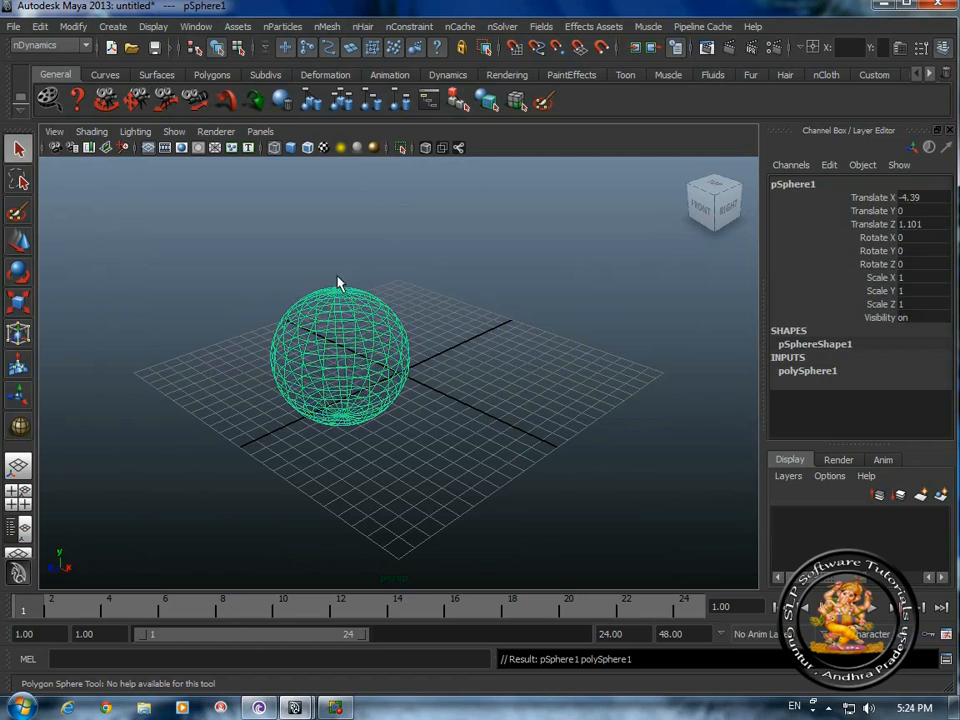
left_click(290, 147)
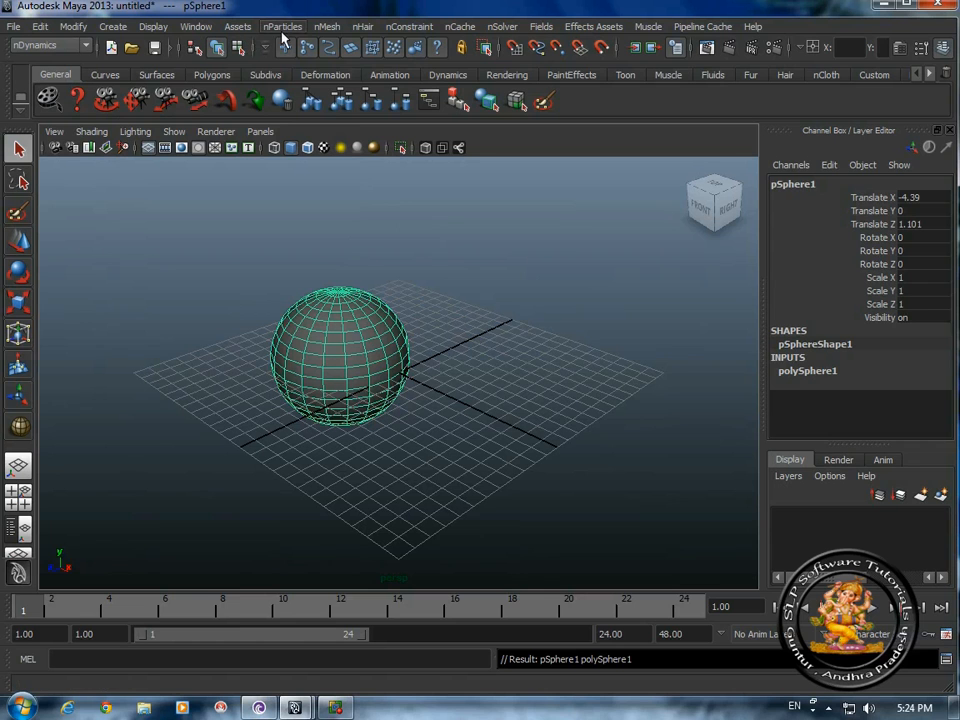
Convert the sphere to nCloth using reset options, with Local Space Output and Create New Solver
left_click(327, 28)
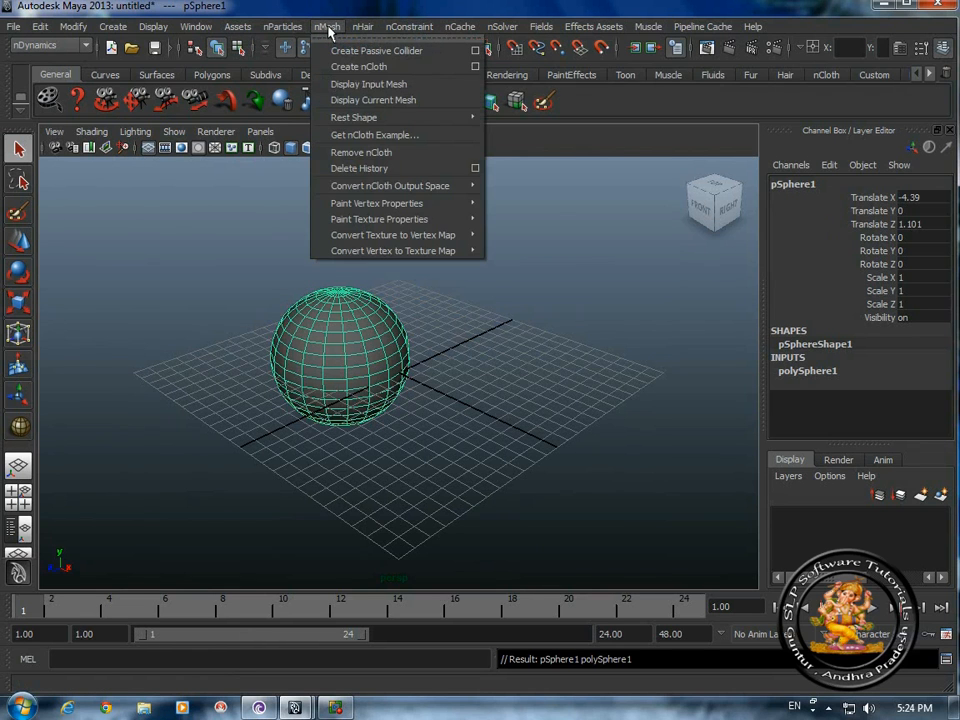
left_click(475, 67)
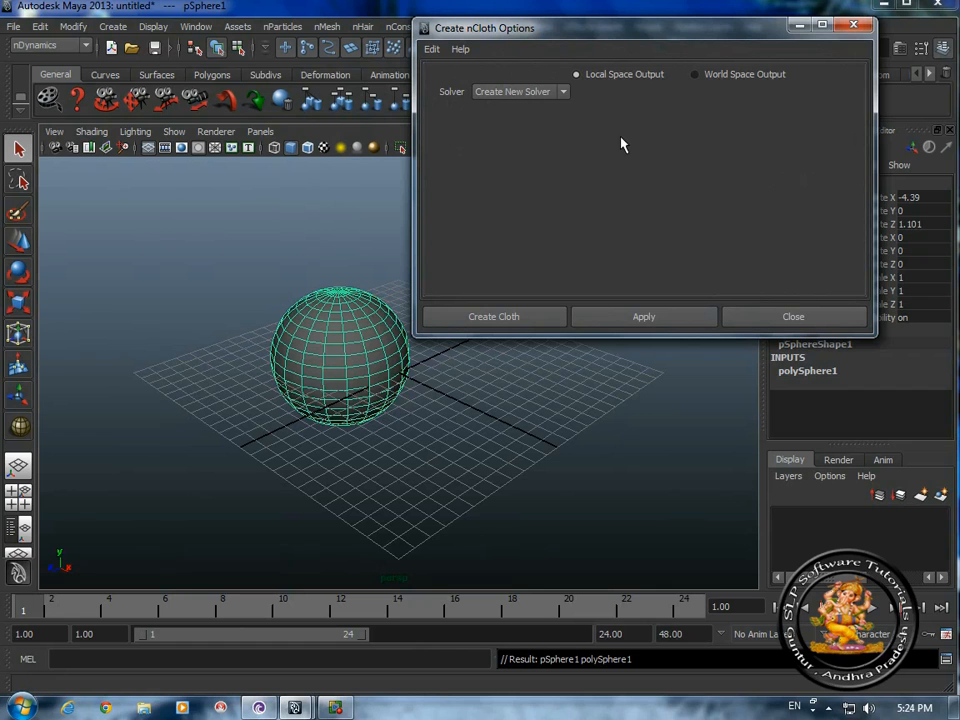
left_click(431, 48)
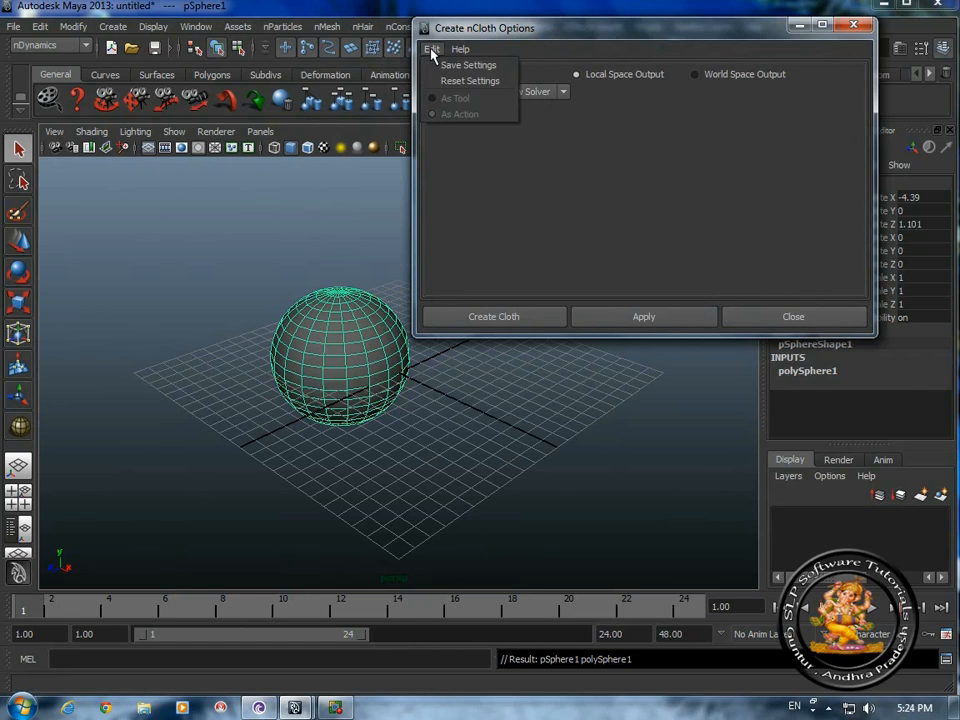
left_click(467, 82)
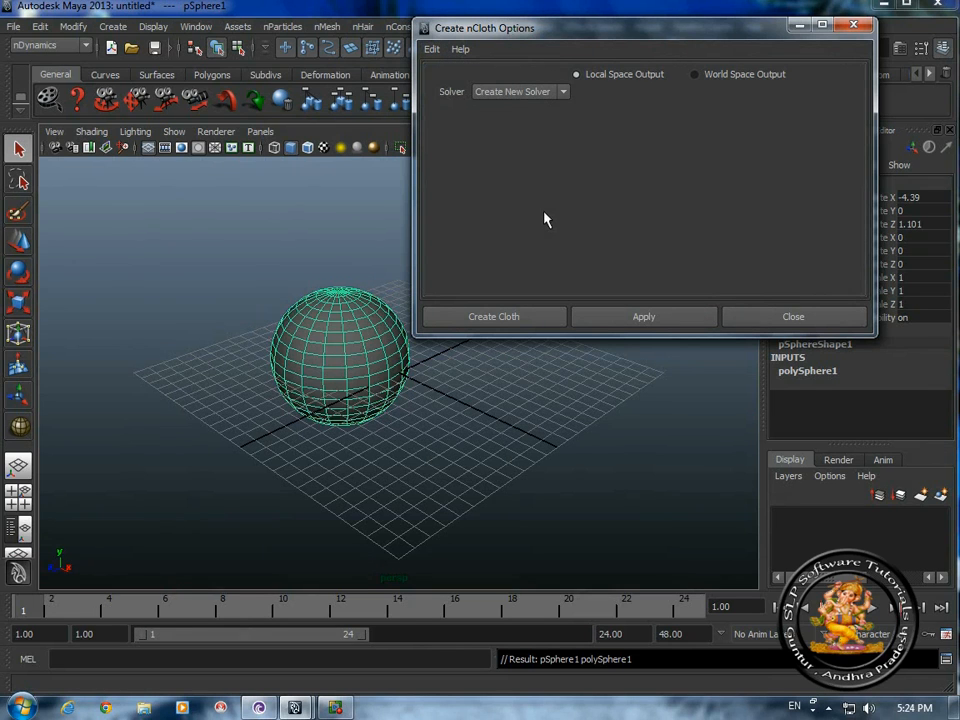
left_click(565, 93)
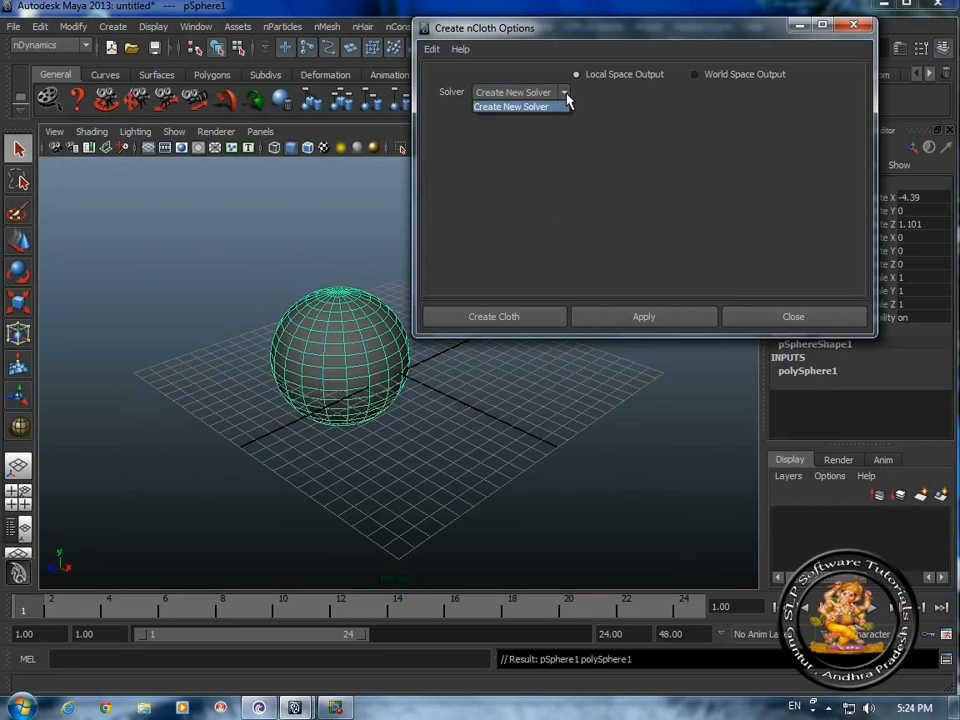
left_click(567, 100)
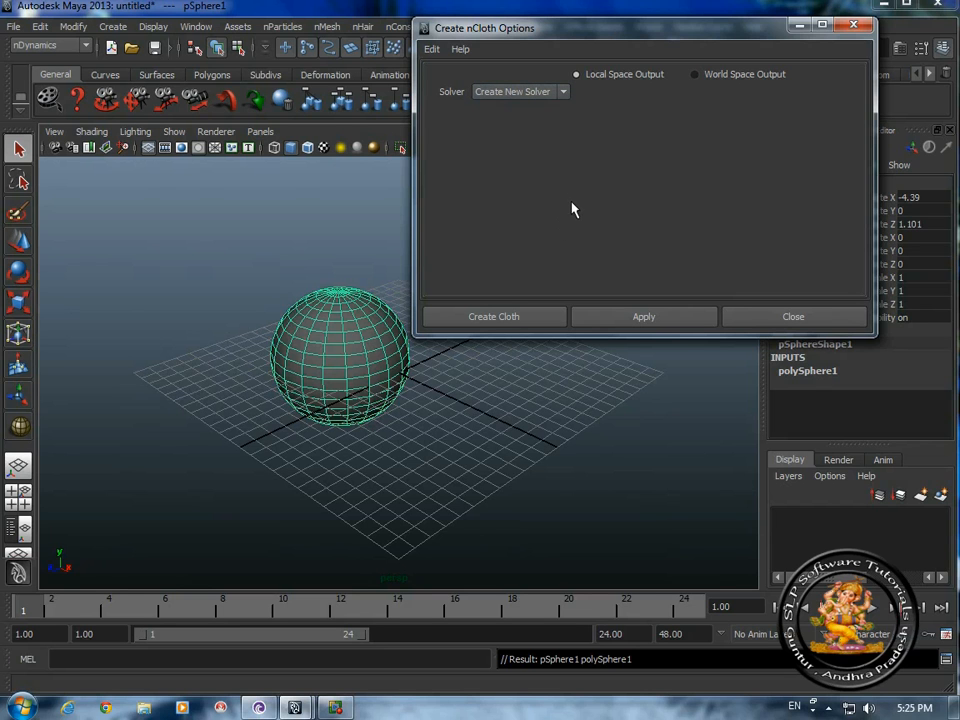
left_click(496, 318)
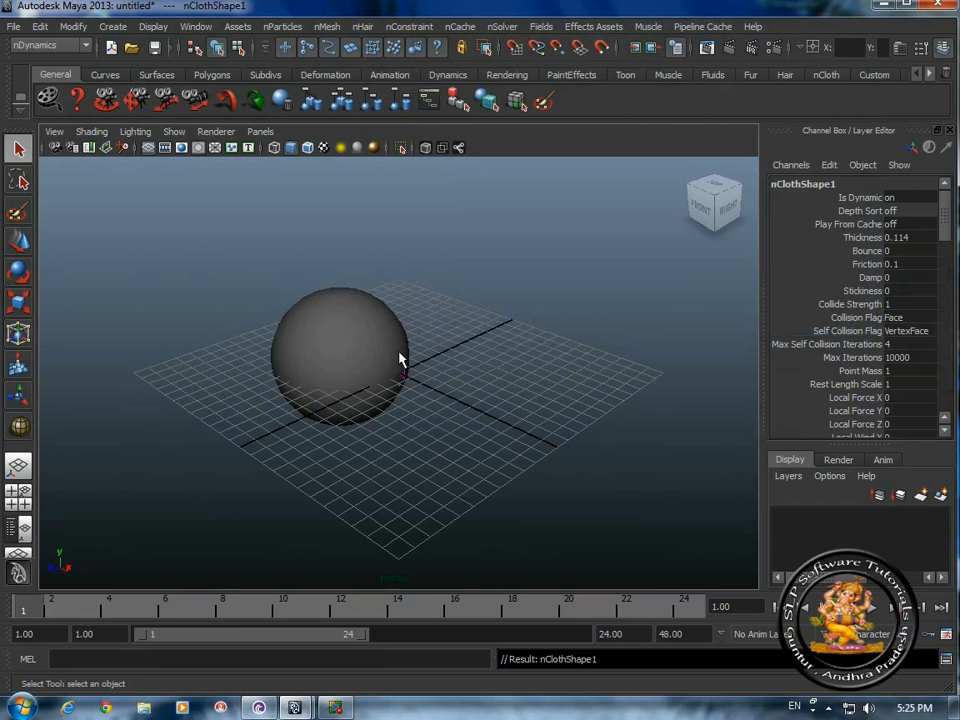
Raise the cloth sphere above the grid to a Translate Y of about 4.5
left_click(146, 317)
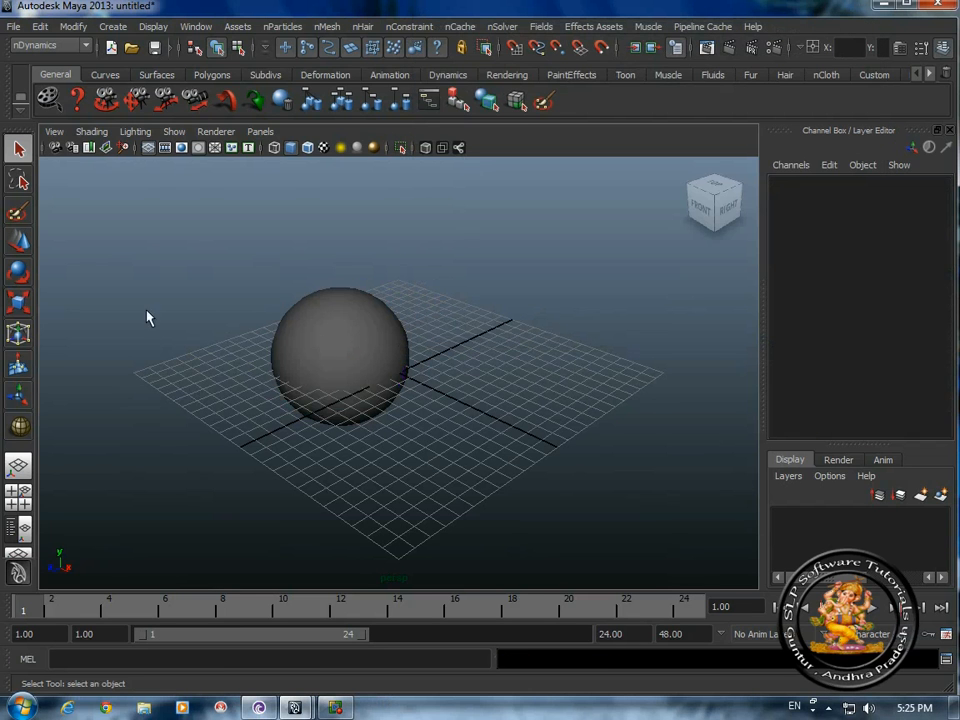
left_click(20, 243)
left_click(364, 336)
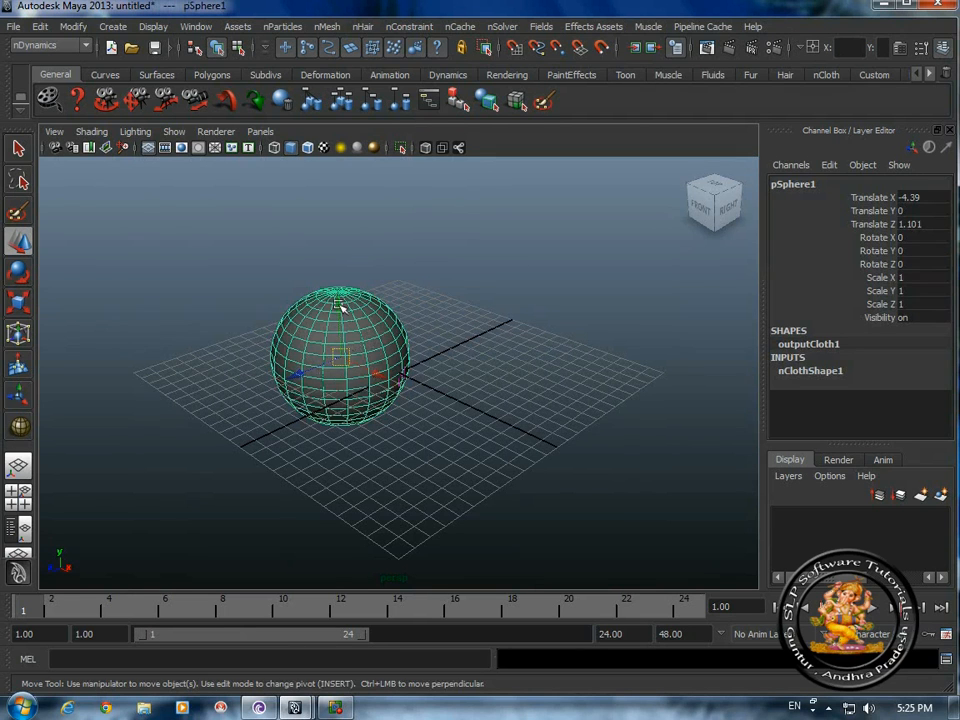
left_click_drag(341, 306, 356, 240)
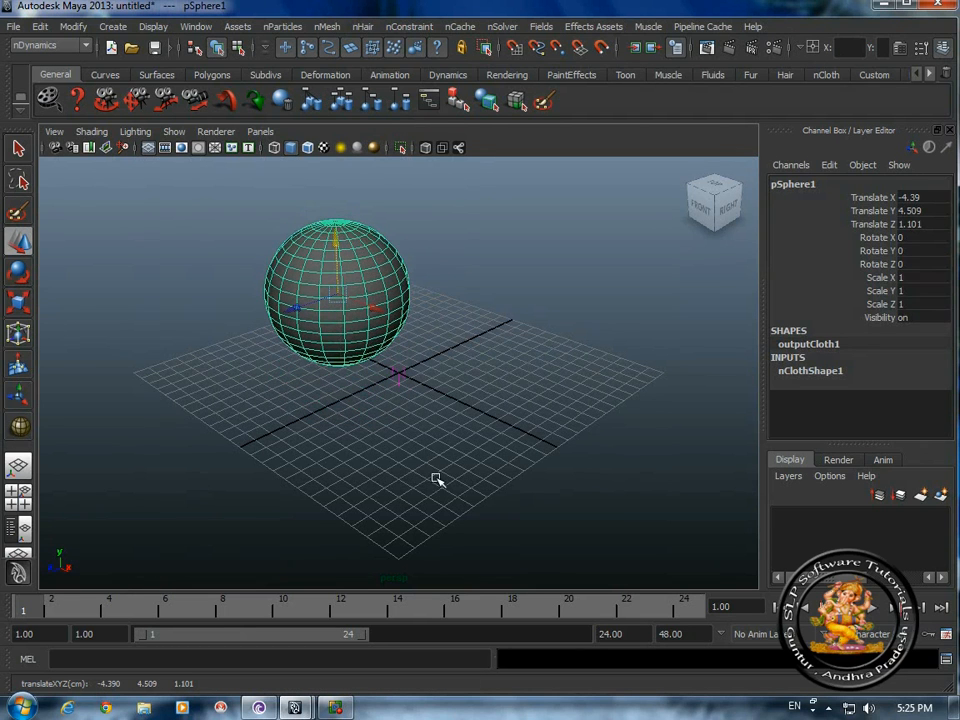
Set the end of the playback range to frame 500
key("Tab")
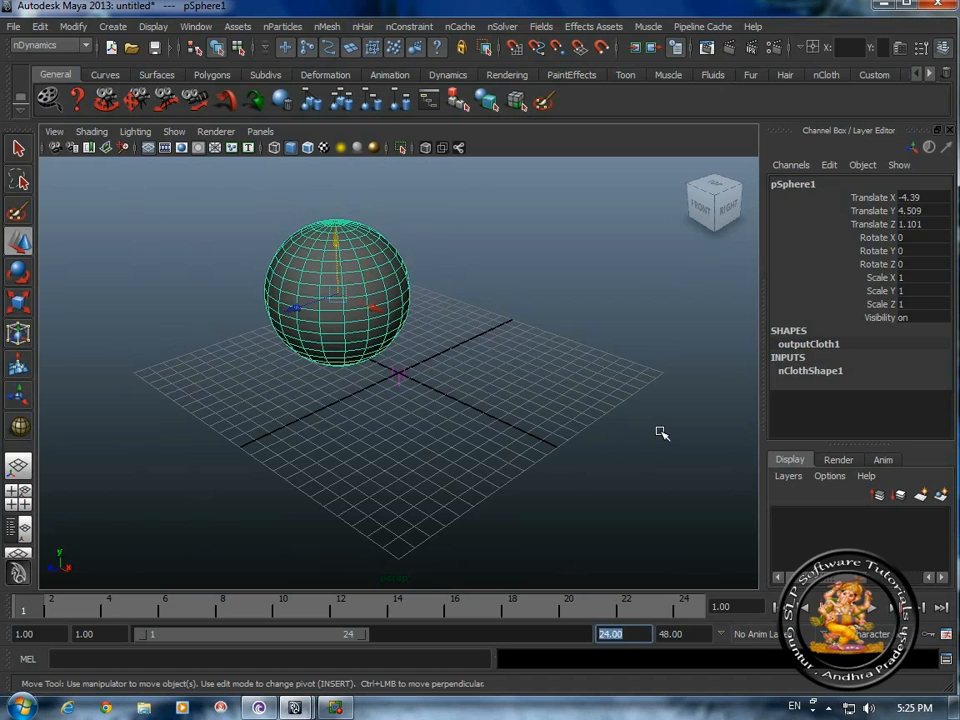
type("500")
key("Return")
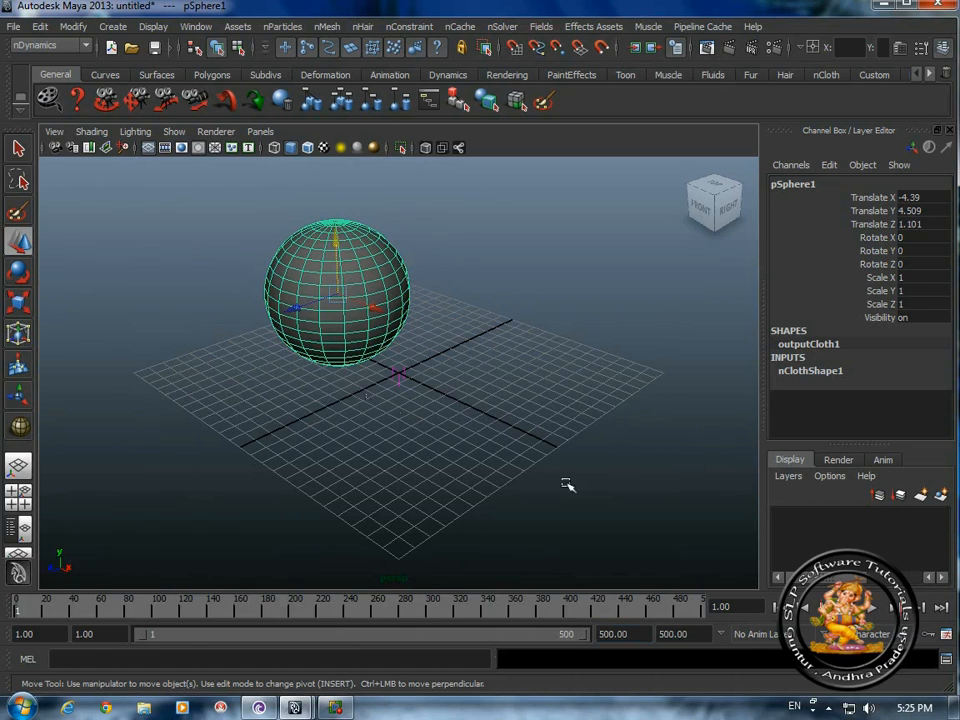
Play the simulation to watch the cloth sphere fall, stop it and rewind to the first frame
left_click(873, 610)
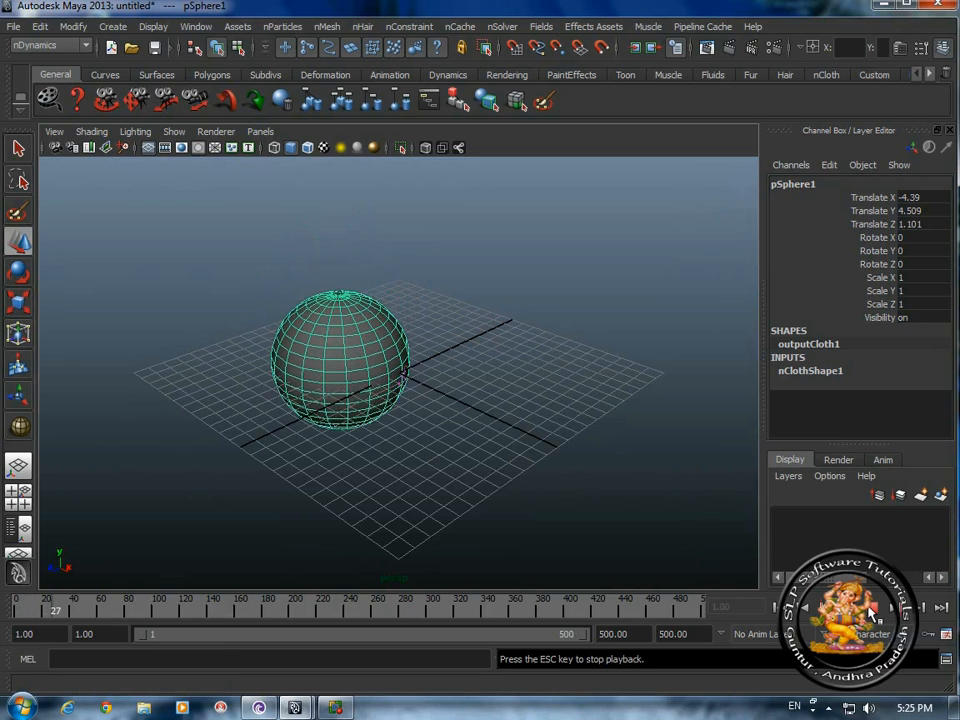
left_click(873, 610)
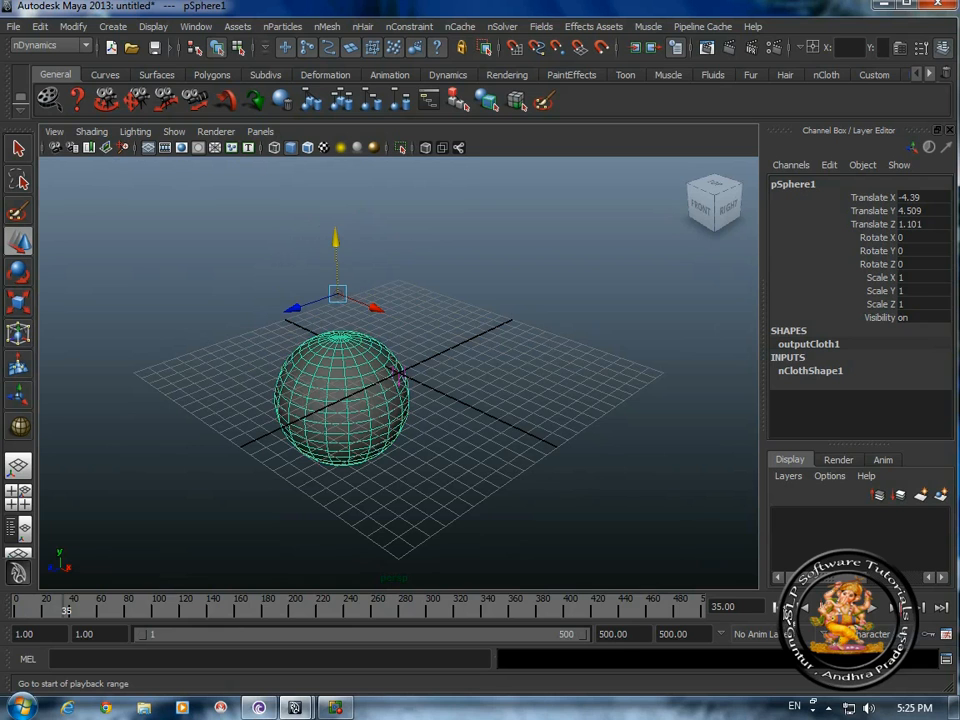
left_click(777, 607)
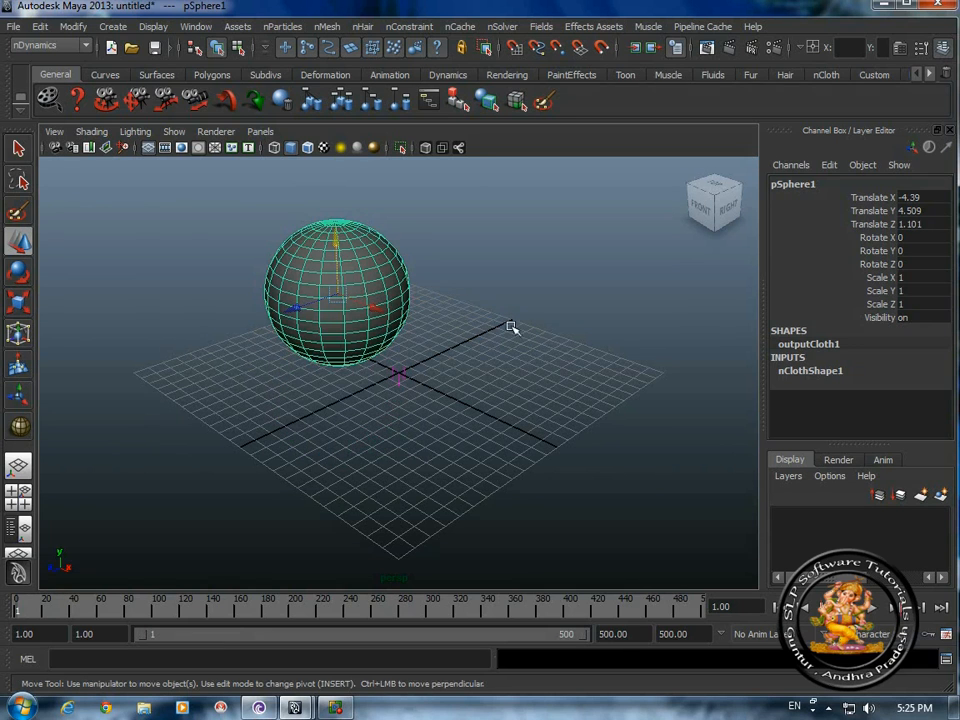
Draw a large polygon plane under the sphere in the top view, centred at about X 9.7, Z 3.5, and return to the single perspective view
left_click(500, 327)
left_click(113, 26)
mouse_move(167, 70)
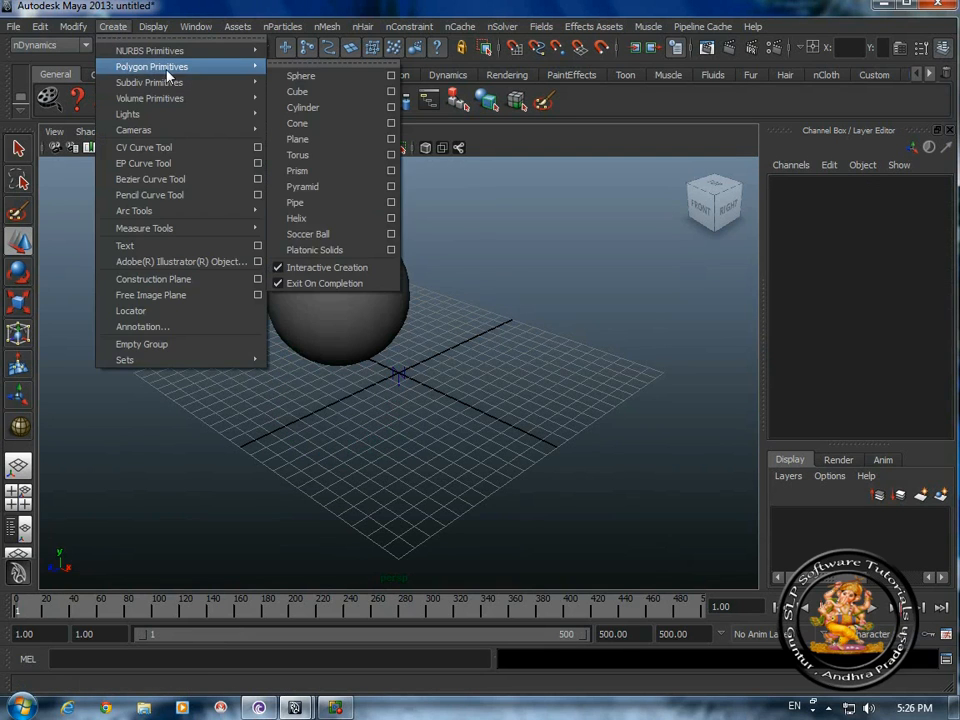
left_click(303, 145)
key("space")
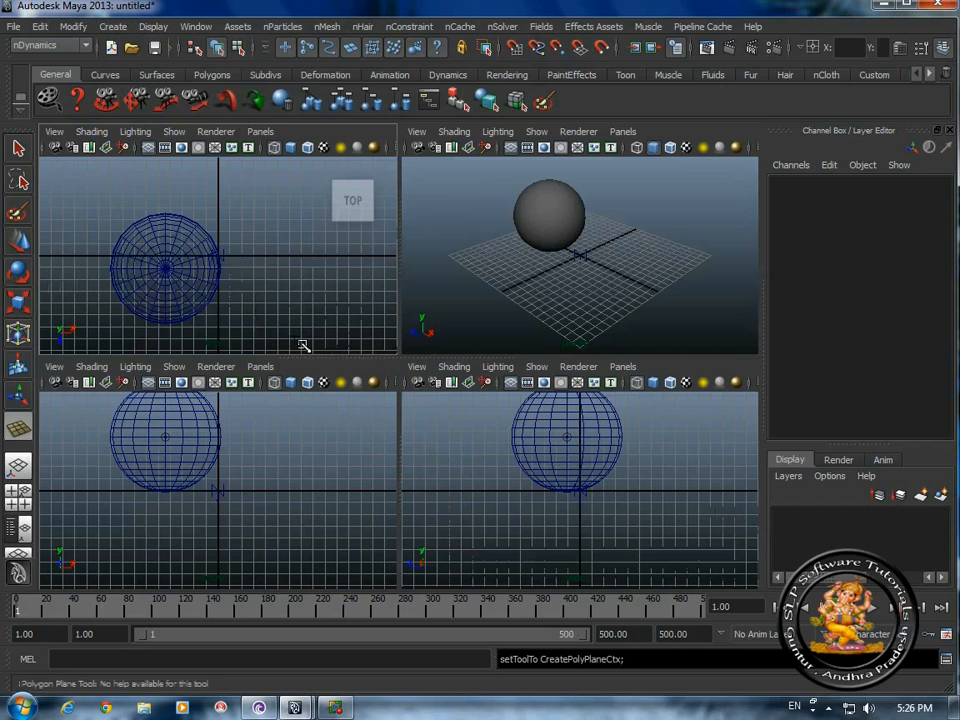
scroll(300, 340, "down", 4)
left_click_drag(93, 180, 405, 358)
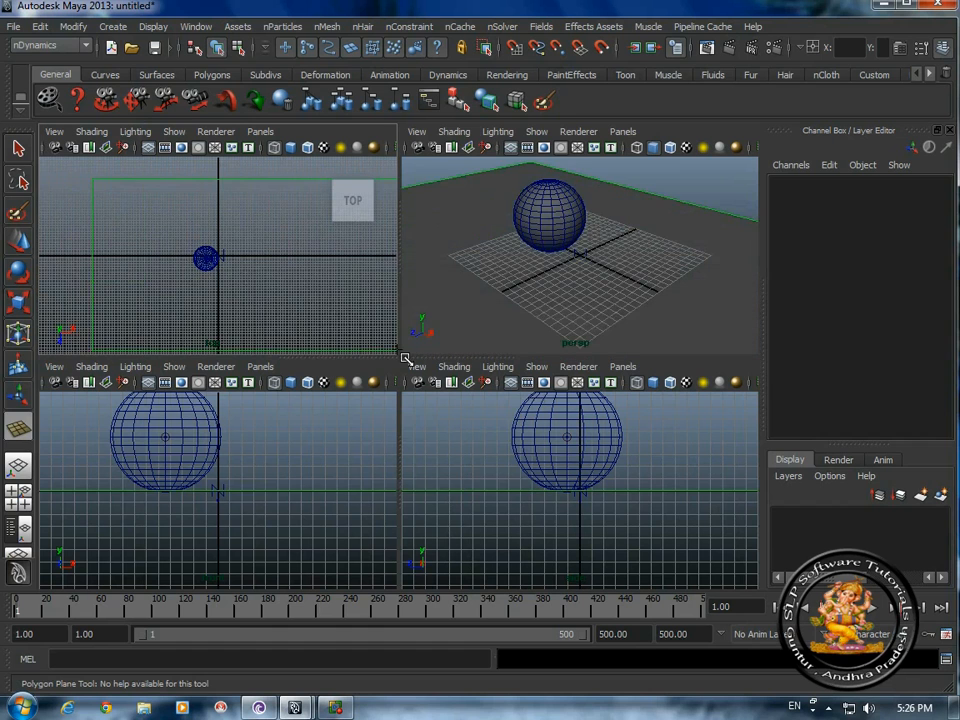
left_click(18, 466)
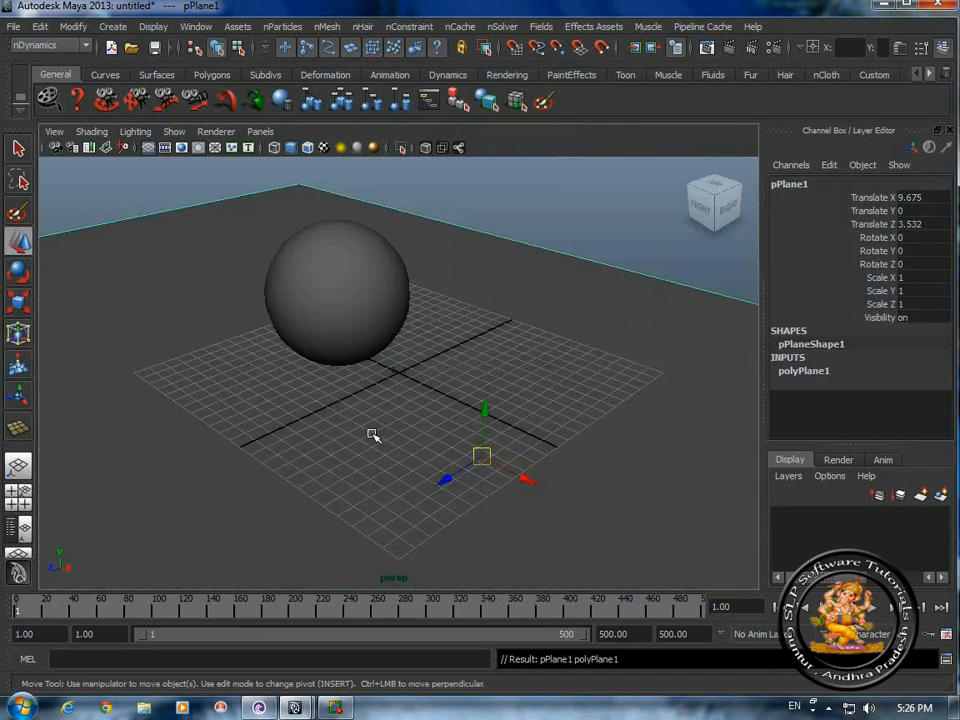
Make the ground plane a passive collider
left_click(548, 288)
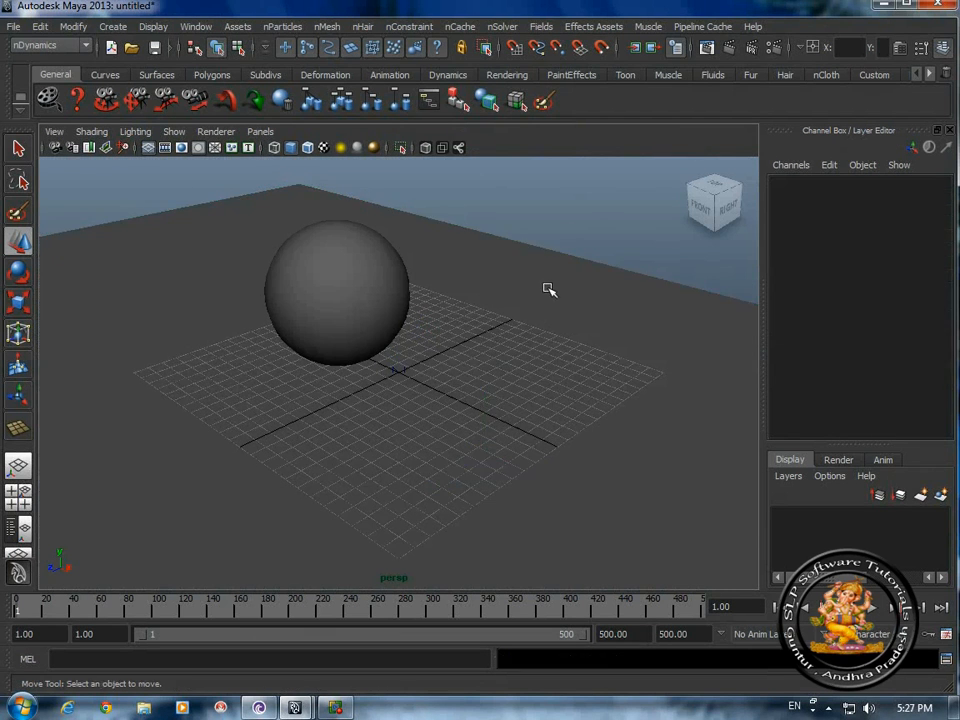
left_click(540, 278)
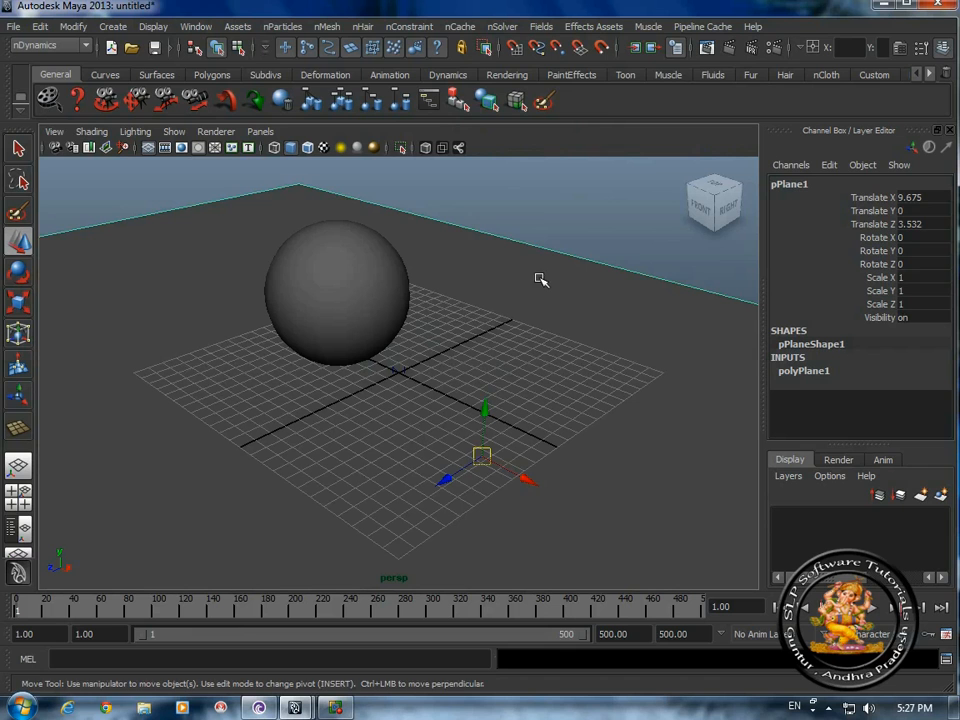
left_click(334, 27)
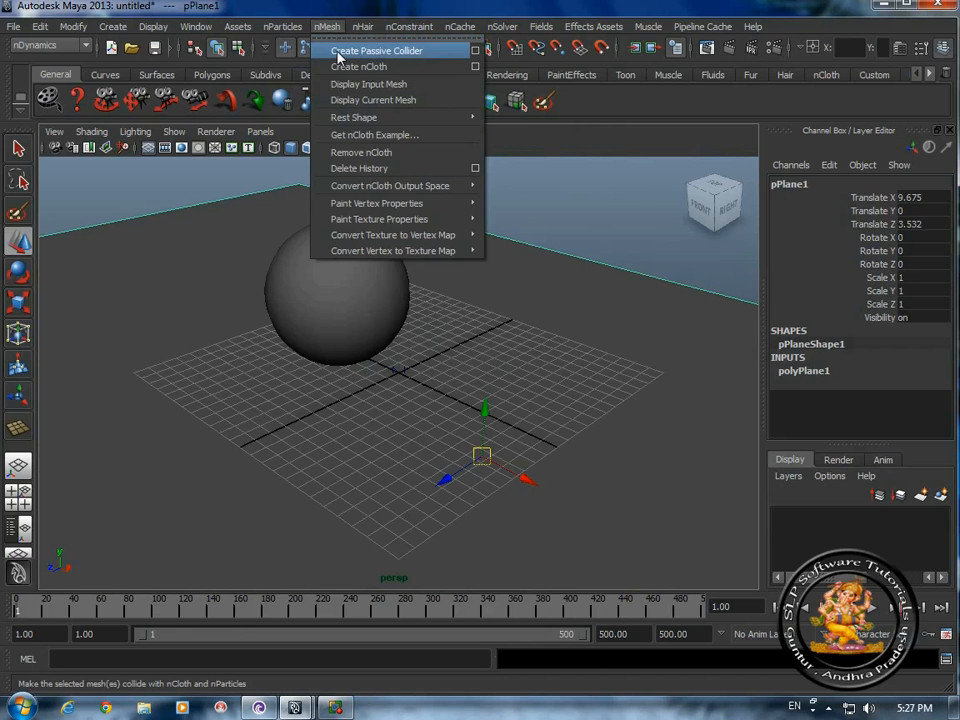
left_click(388, 55)
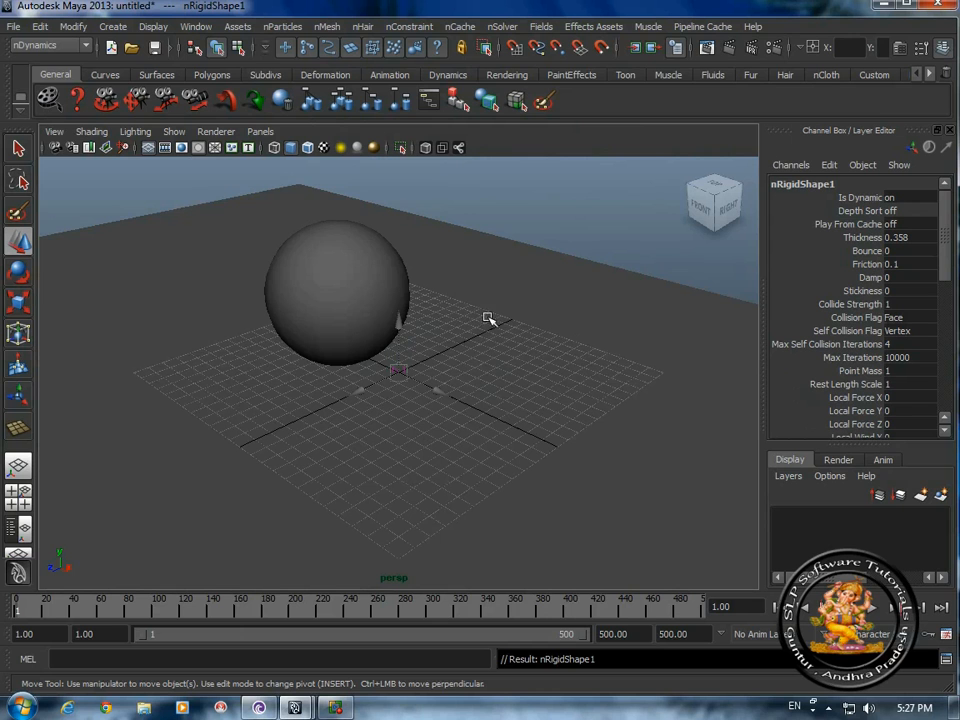
Play the simulation to examine how the cloth sphere collides with the plane, stop it and rewind to the first frame
scroll(505, 311, "down", 3)
left_click(516, 349)
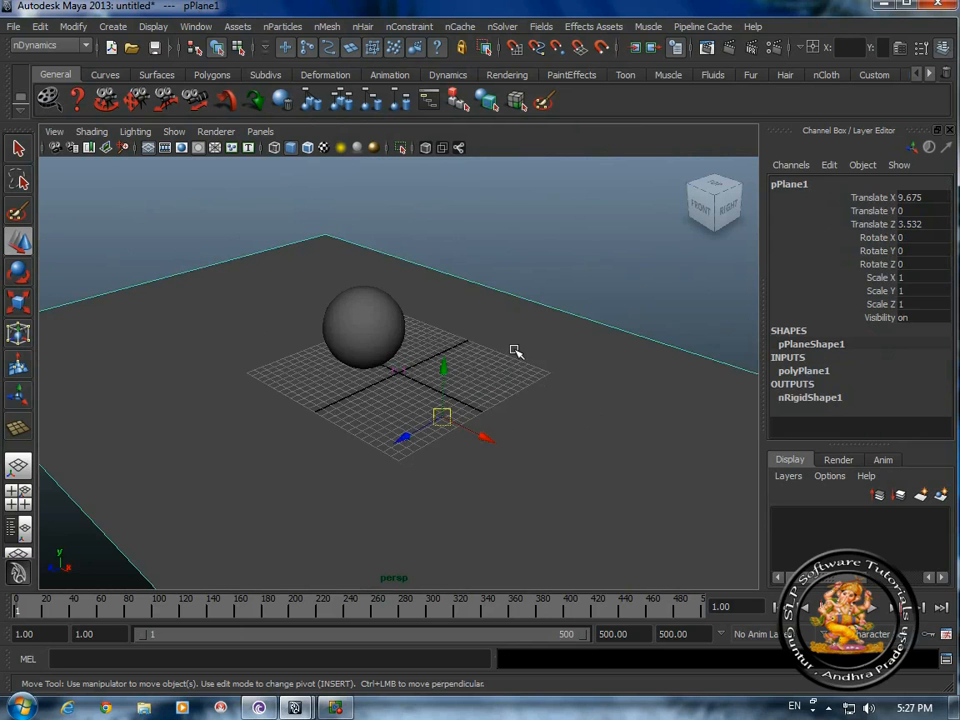
scroll(524, 349, "up", 2)
scroll(526, 349, "down", 4)
scroll(510, 368, "up", 4)
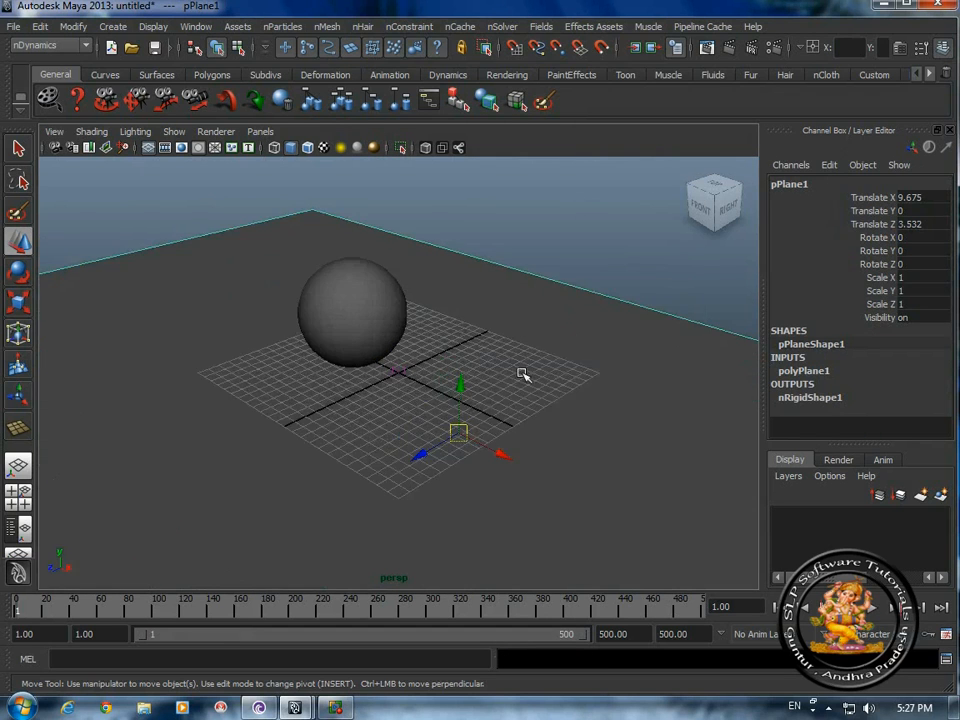
left_click(543, 228)
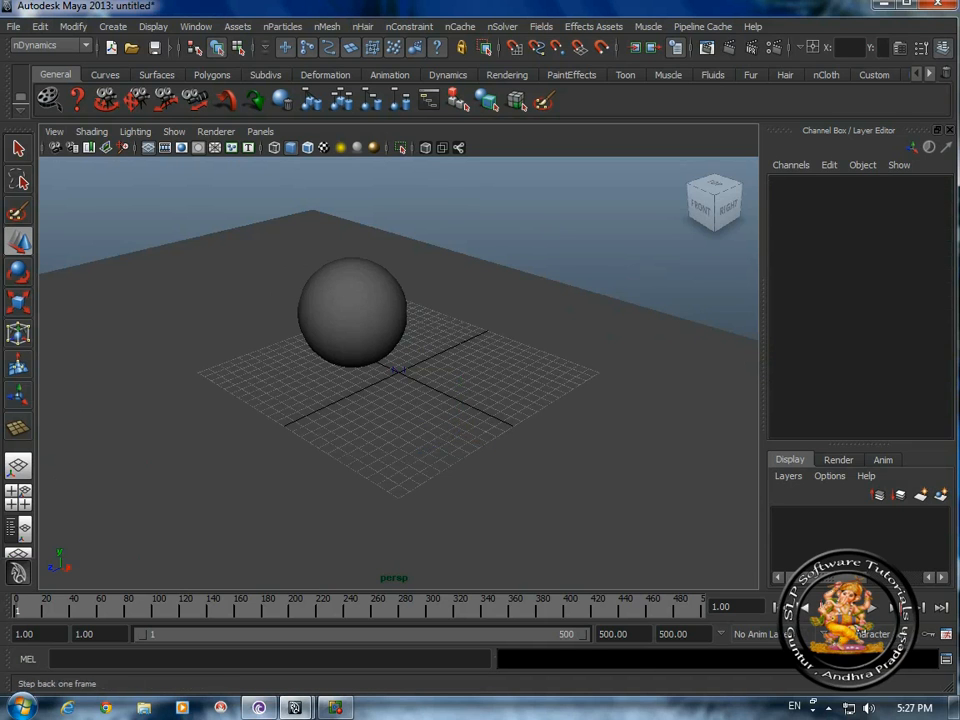
left_click(870, 606)
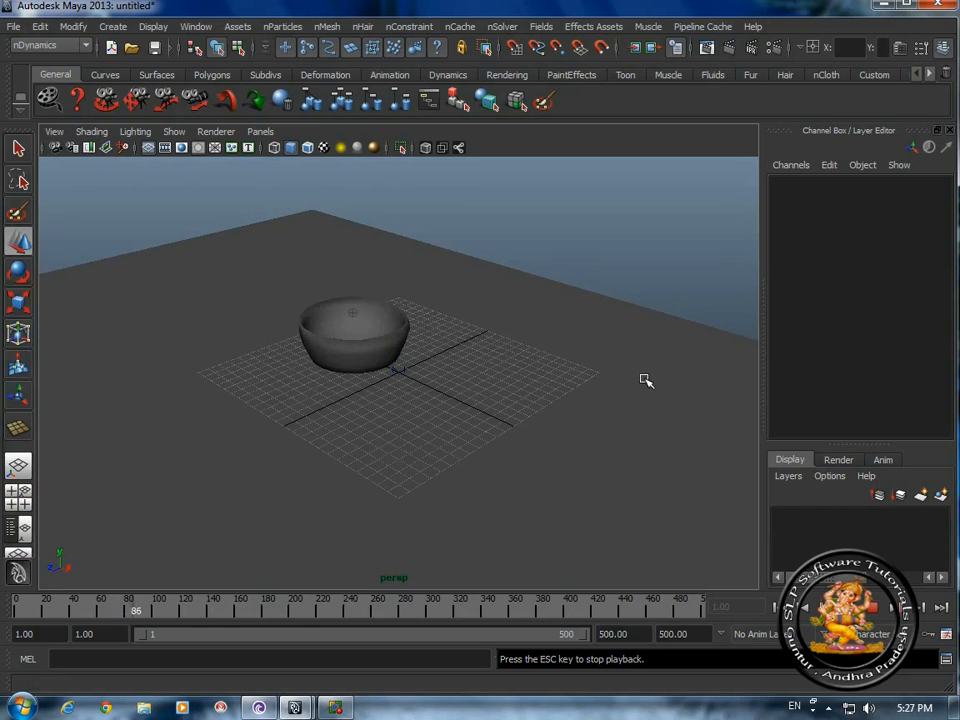
scroll(645, 380, "up", 3)
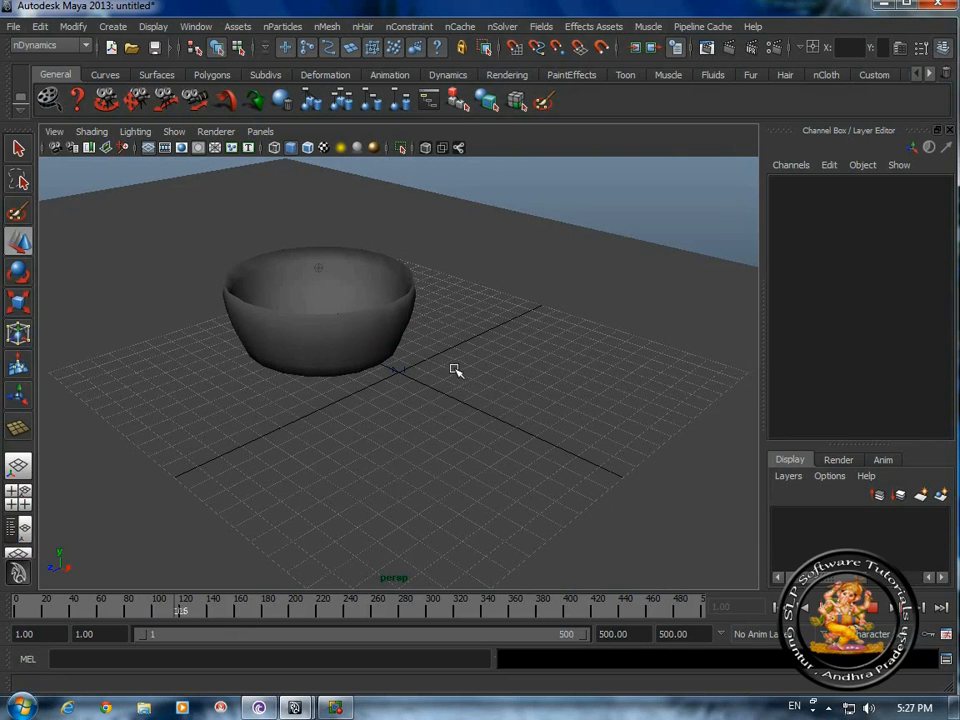
left_click(872, 608)
left_click(775, 607)
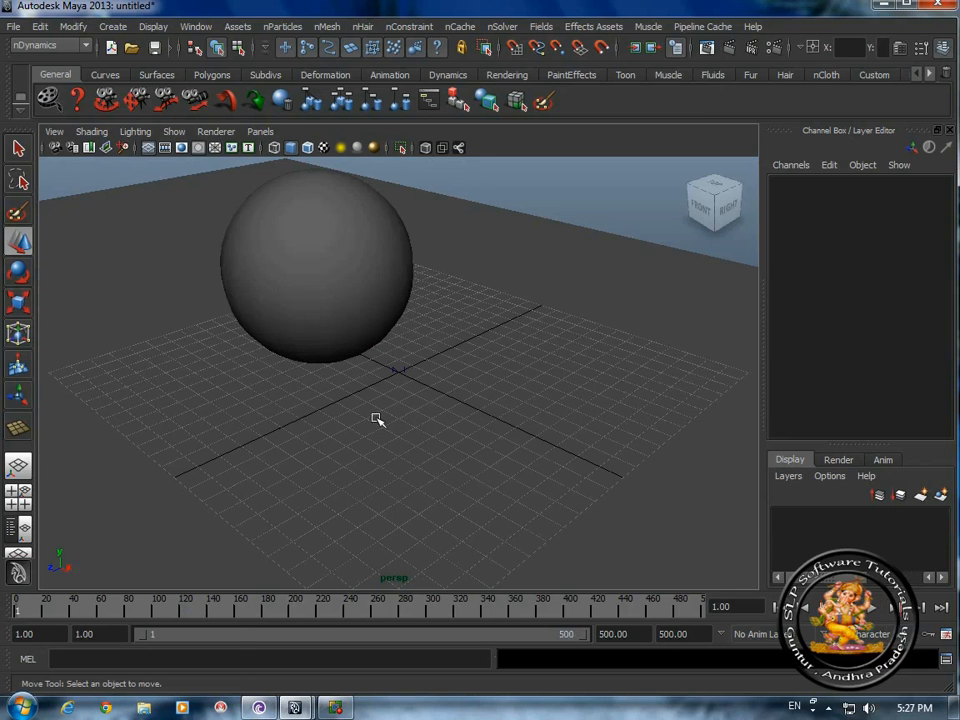
Delete the cloth sphere from the scene
scroll(246, 316, "down", 4)
left_click(343, 289)
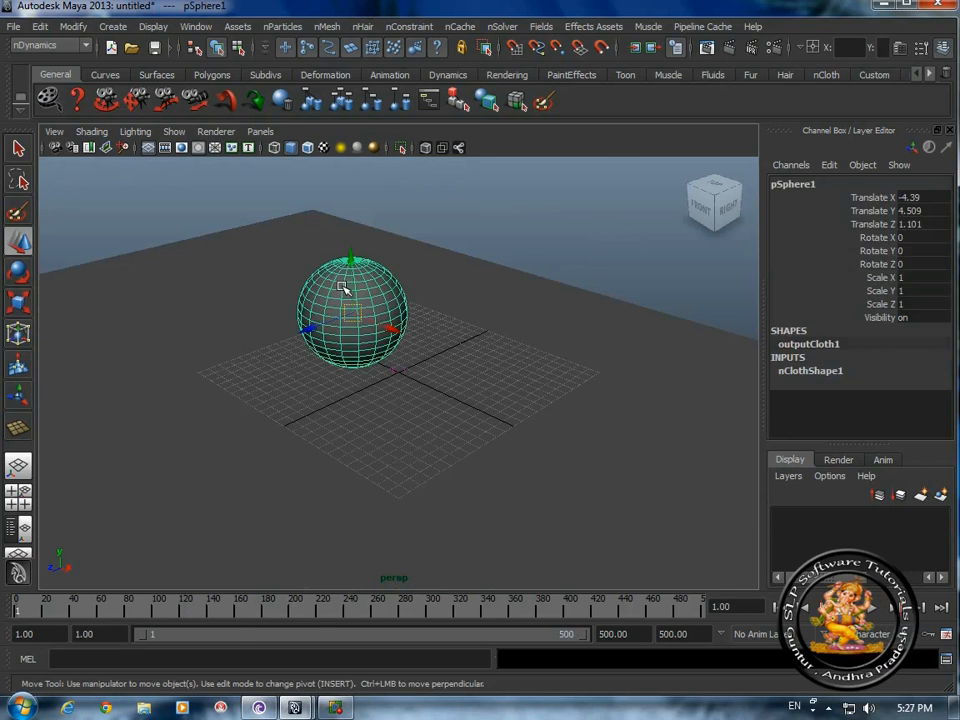
key("Delete")
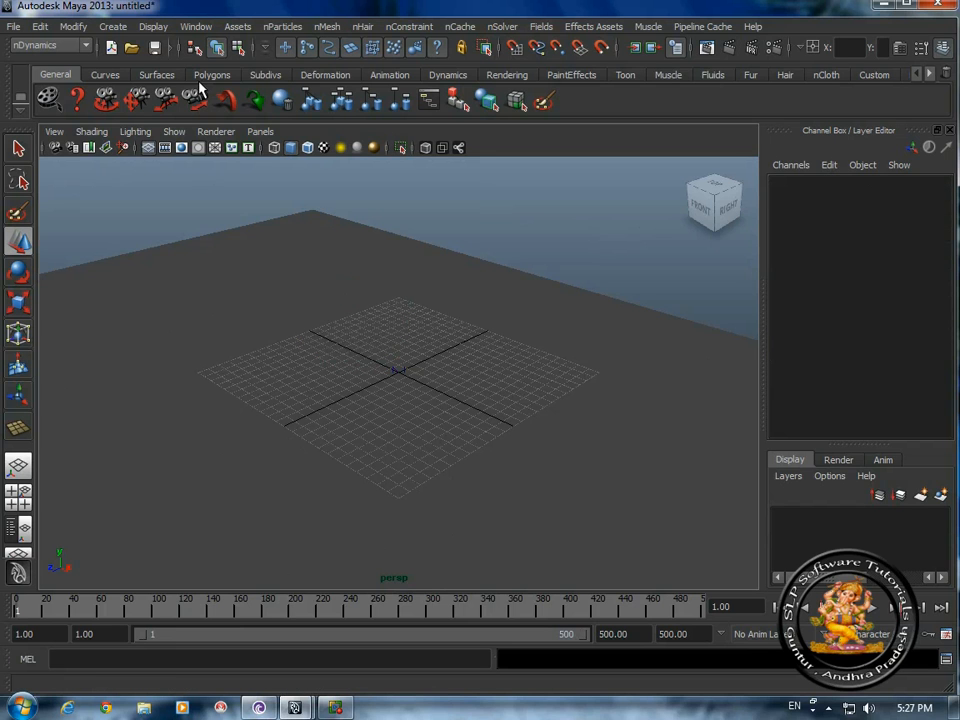
Draw a polygon cube about 15.4 wide, 9 high and 12.5 deep above the ground plane and scale it uniformly to about 0.664
left_click(112, 26)
mouse_move(230, 66)
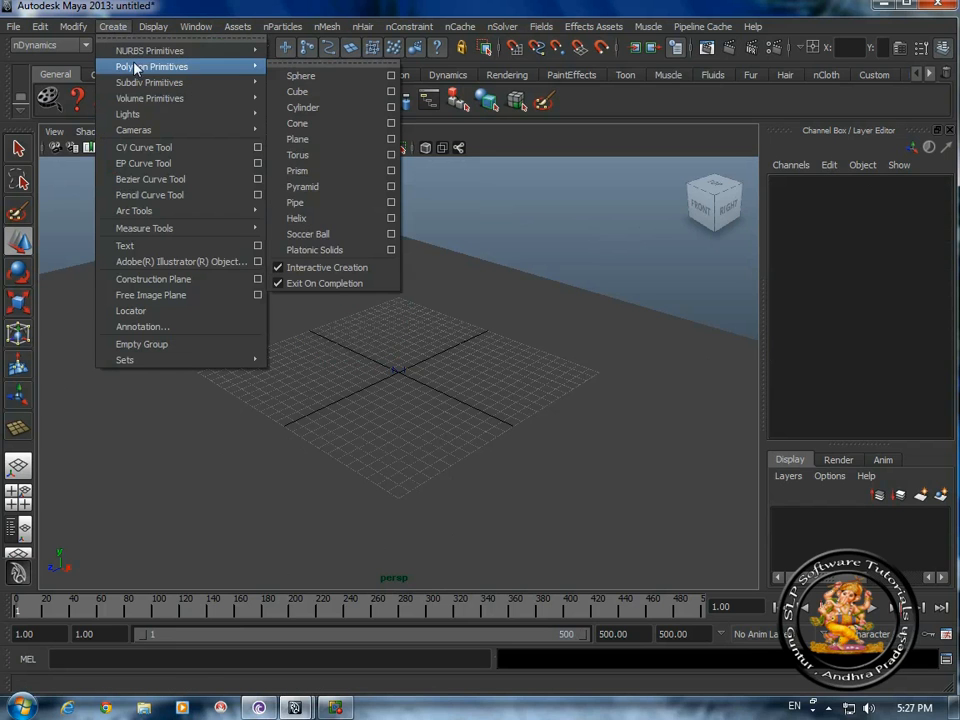
left_click(297, 91)
left_click_drag(381, 339, 374, 291)
left_click_drag(386, 277, 403, 296)
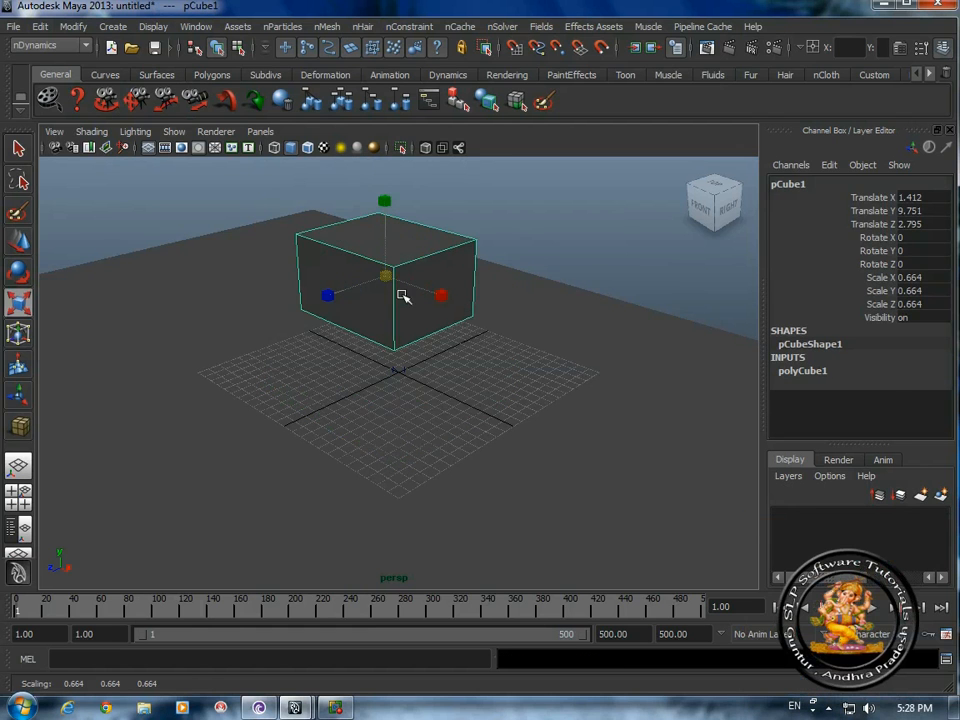
Set the cube's width, height and depth subdivisions to 20 and convert it to nCloth
left_click(802, 370)
scroll(943, 405, "down", 2)
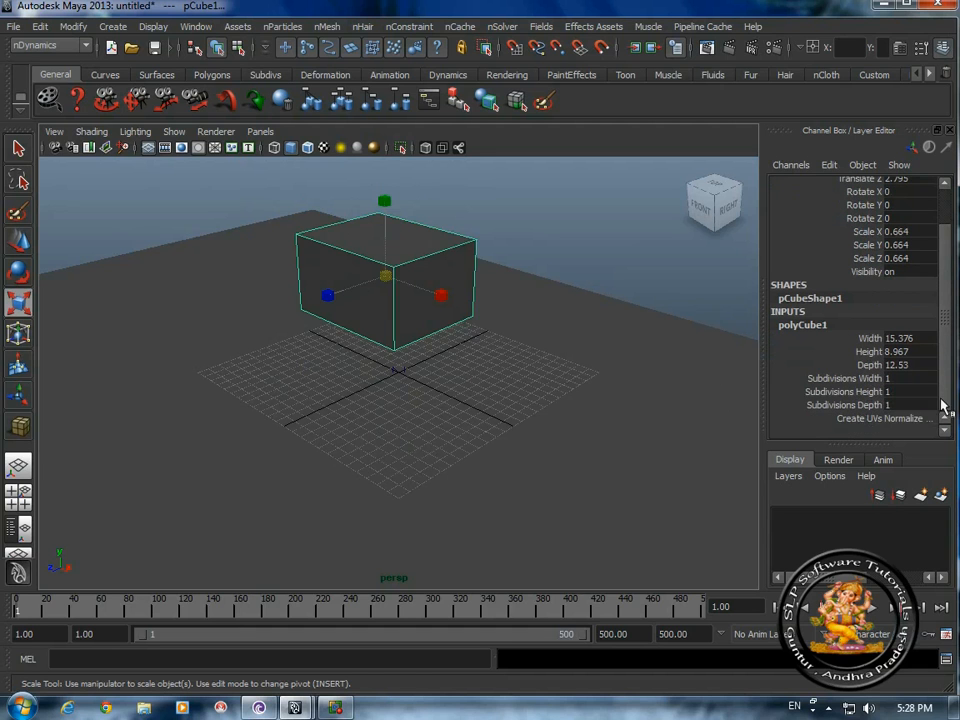
left_click(808, 380)
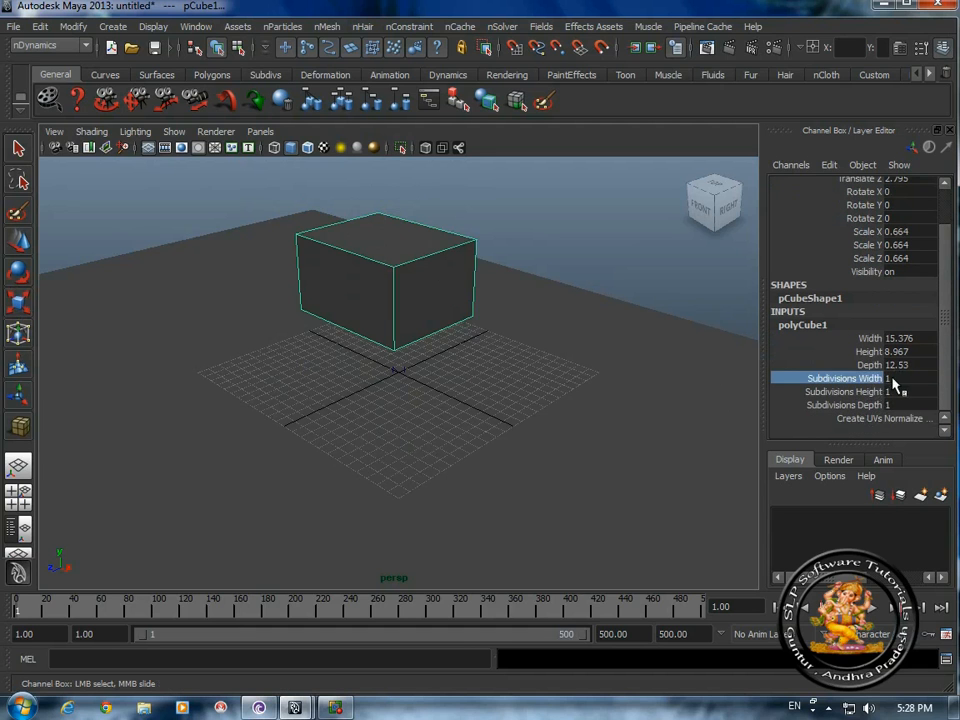
left_click(927, 377)
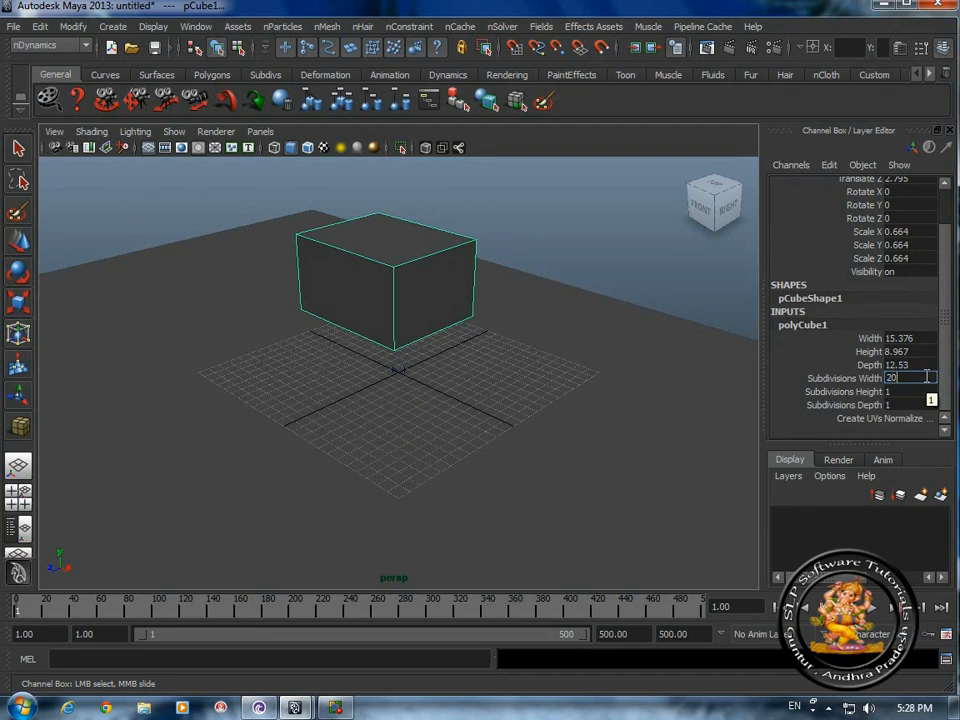
left_click(899, 391)
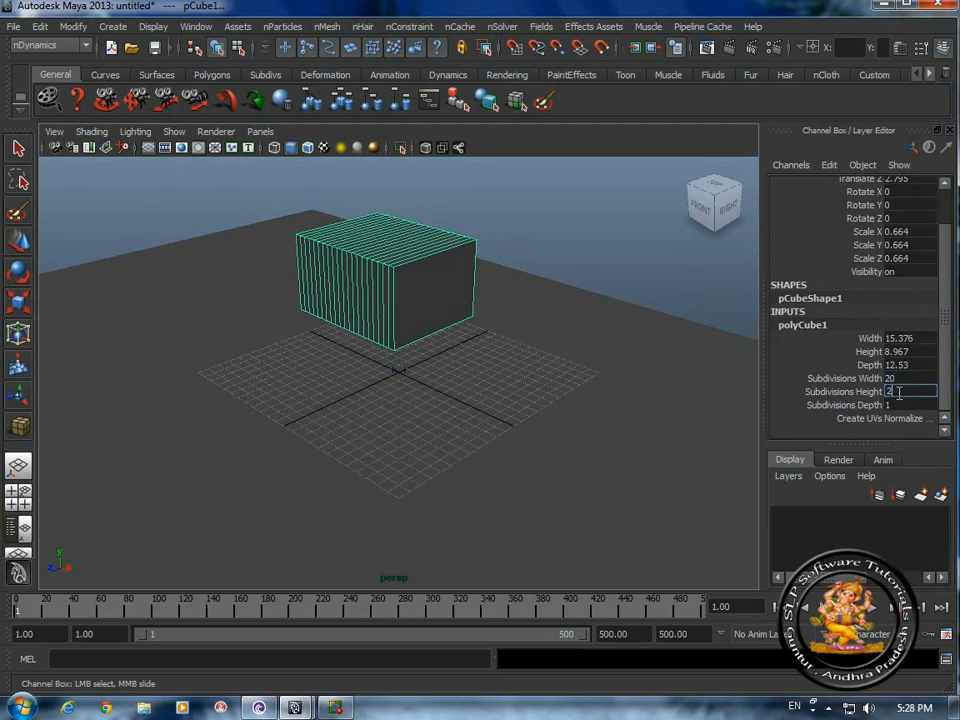
left_click(912, 405)
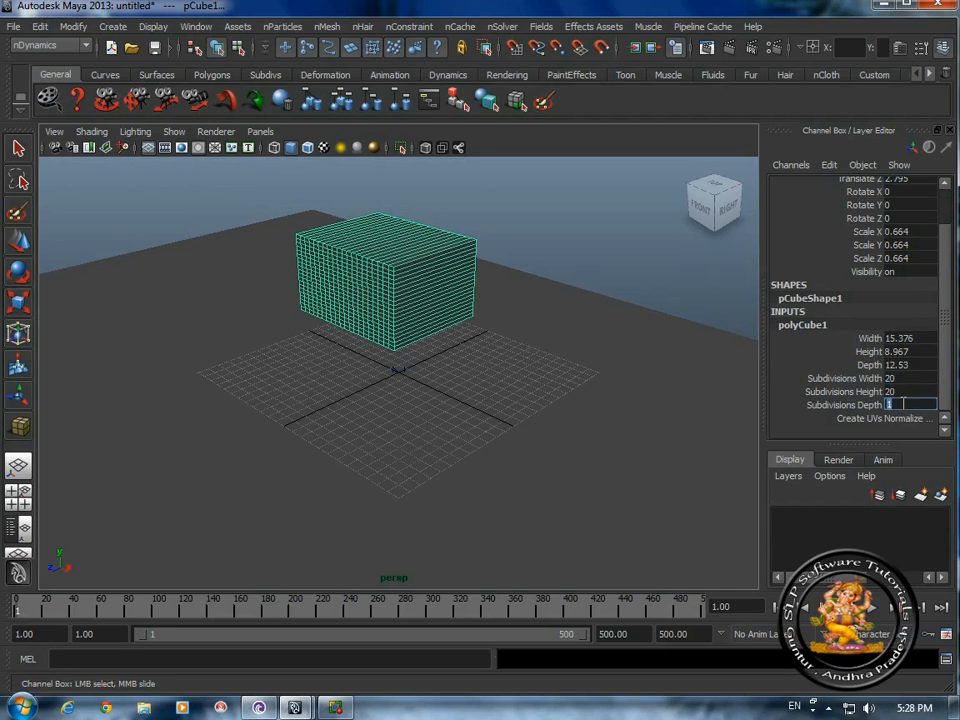
key("Return")
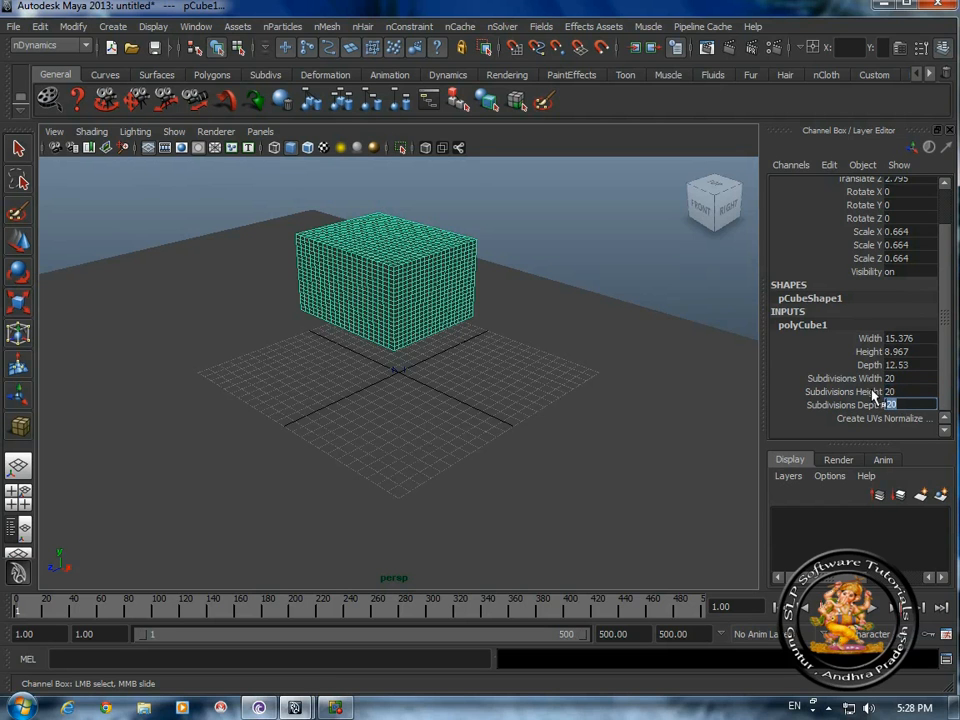
left_click(327, 26)
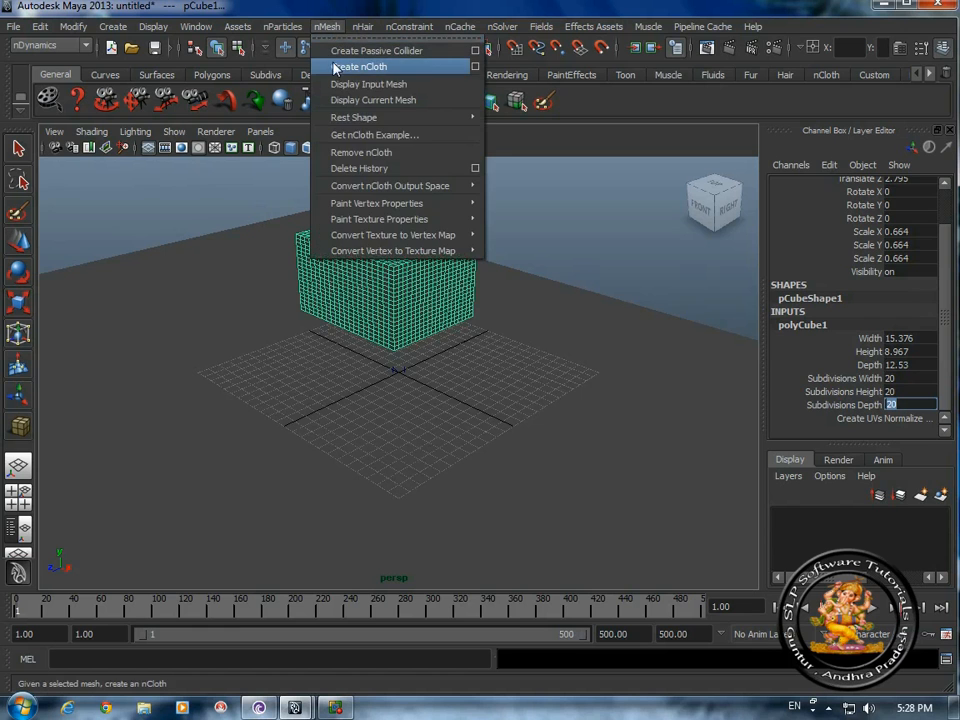
left_click(377, 68)
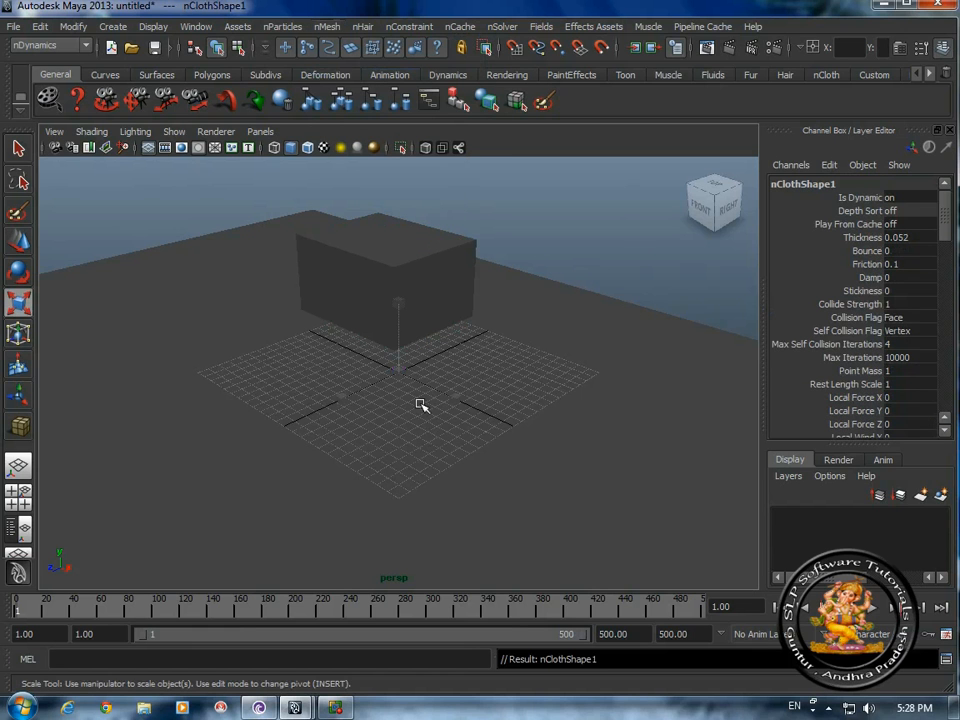
Play the simulation to examine how the cloth cube falls onto the plane, stop it and rewind to the first frame
left_click(893, 607)
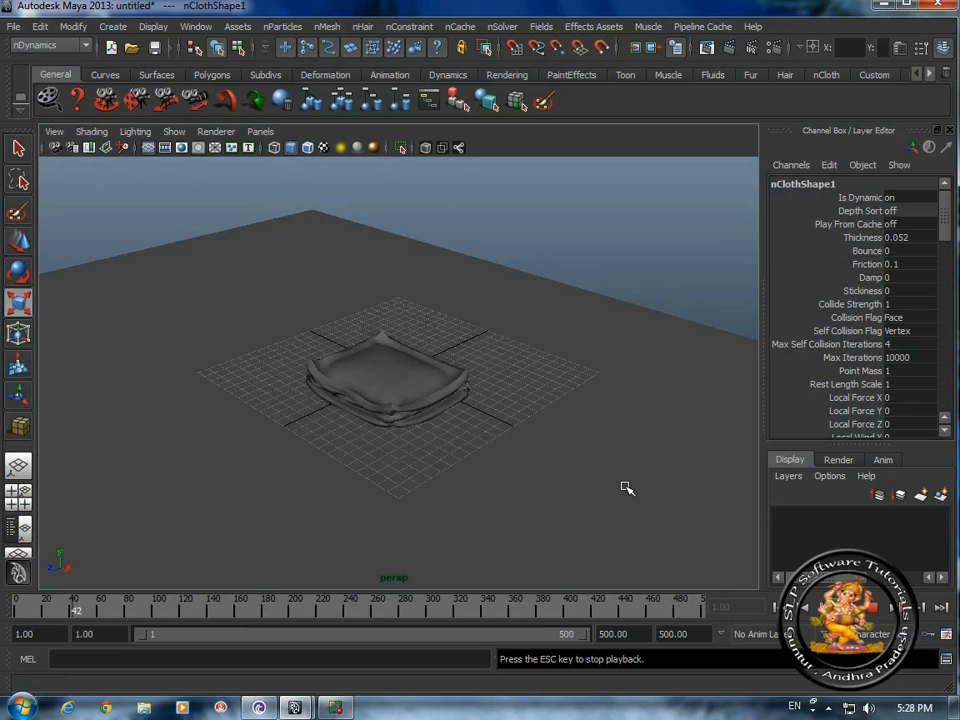
scroll(578, 422, "up", 4)
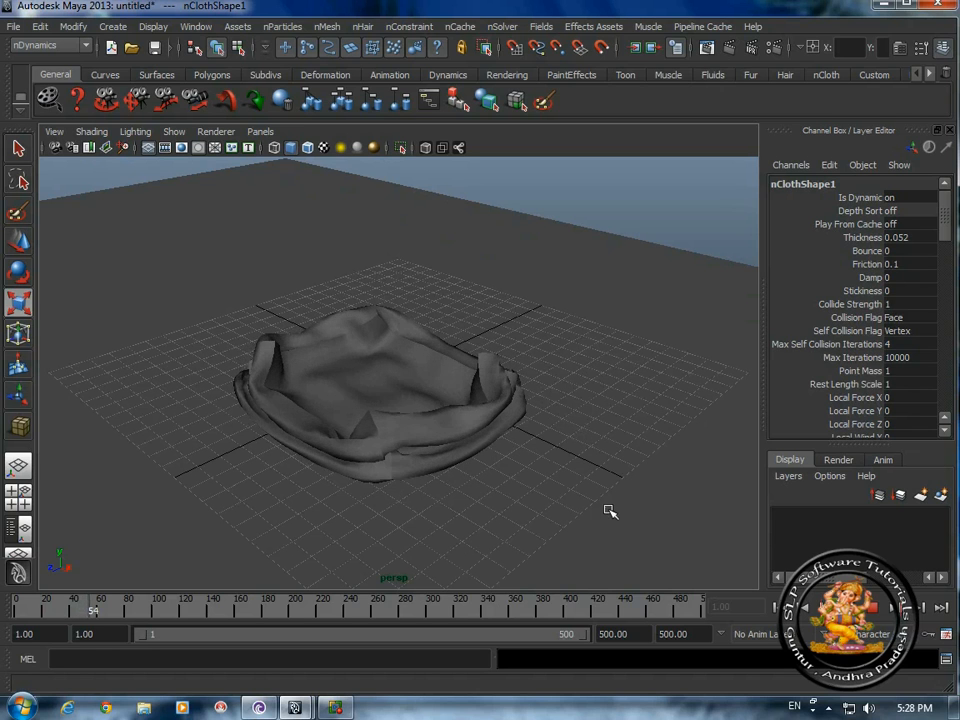
left_click(872, 607)
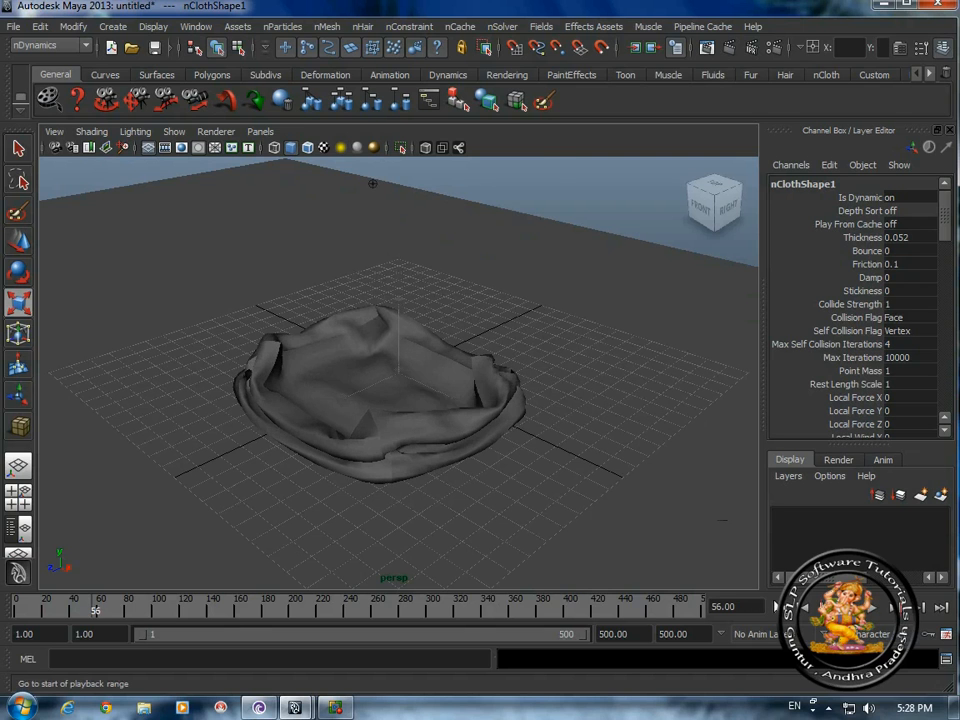
left_click(778, 607)
Delete the cloth cube from the scene
scroll(416, 455, "down", 4)
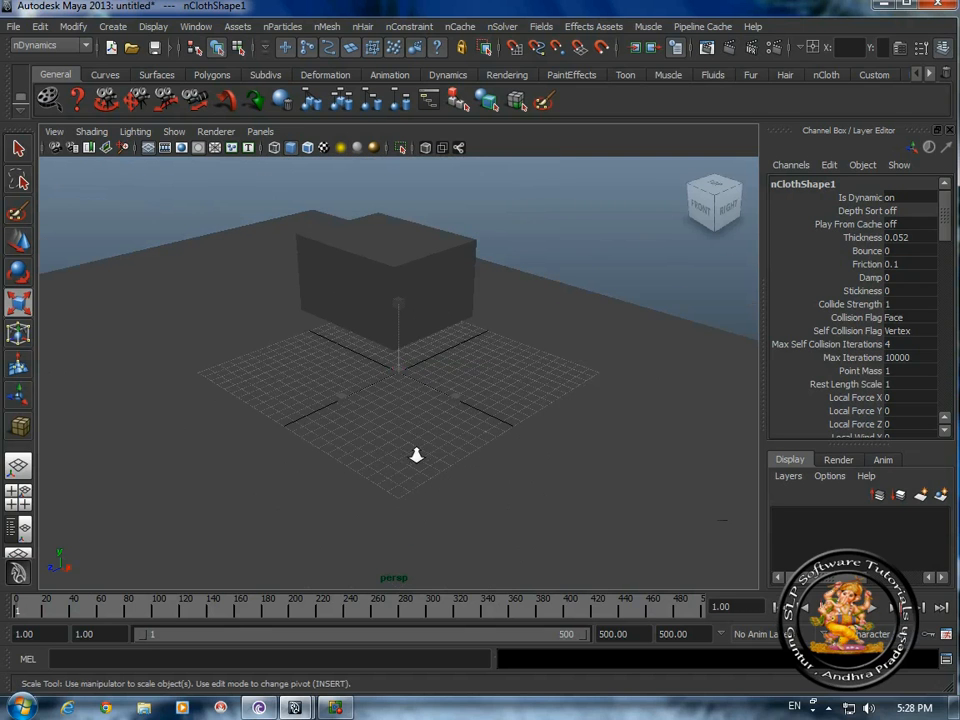
left_click(429, 281)
key("Delete")
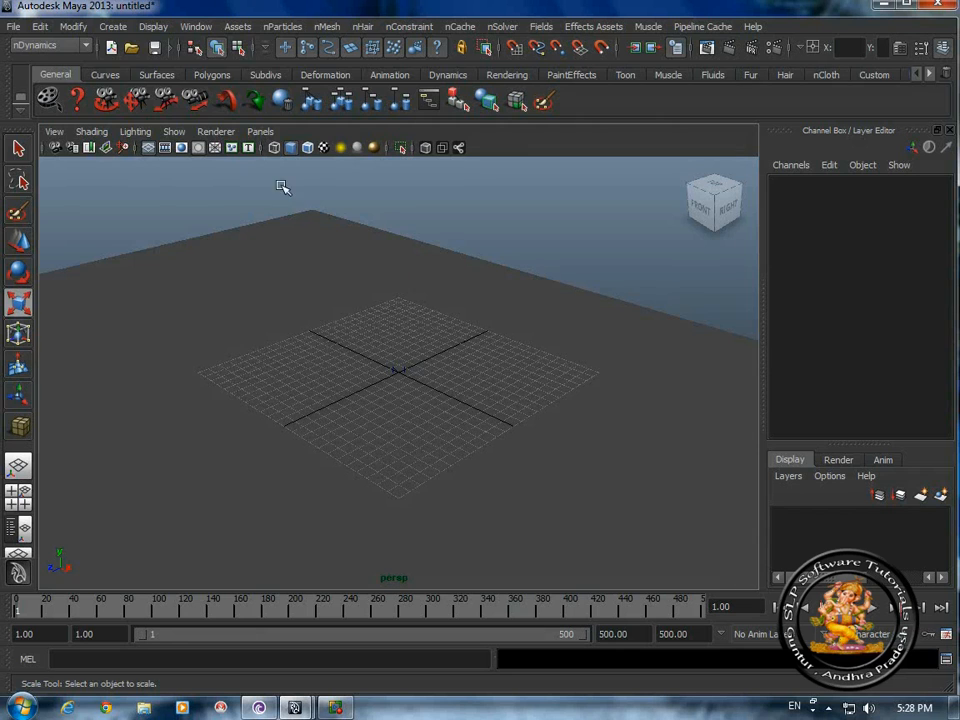
Draw a polygon plane about 12.6 wide and 10.6 high on the grid, centred near X -13, Z -4.8
left_click(113, 26)
mouse_move(138, 67)
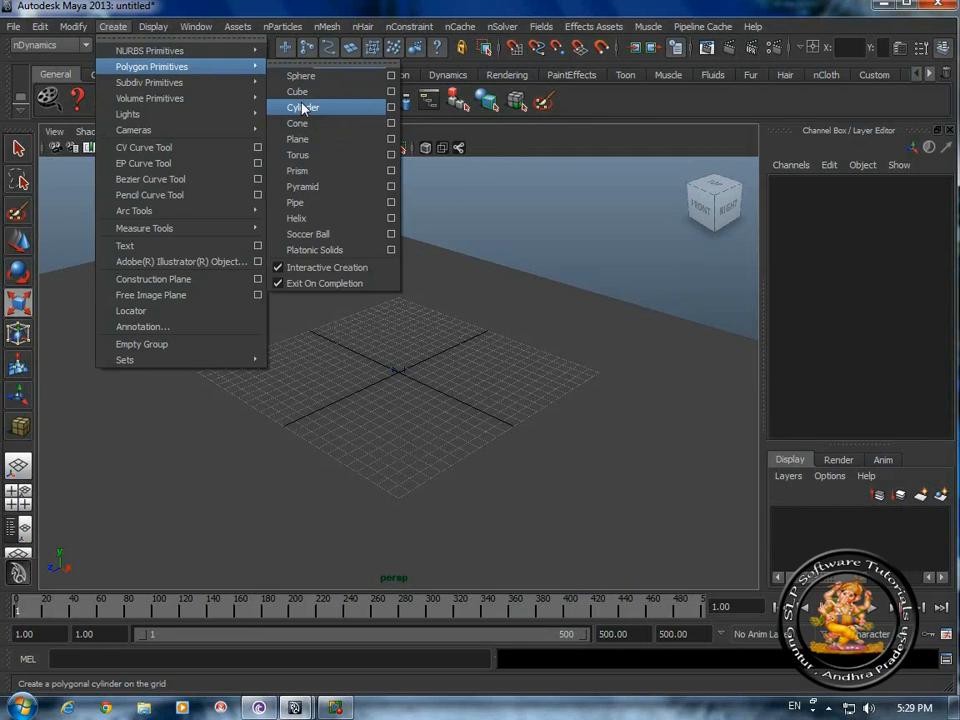
left_click(302, 139)
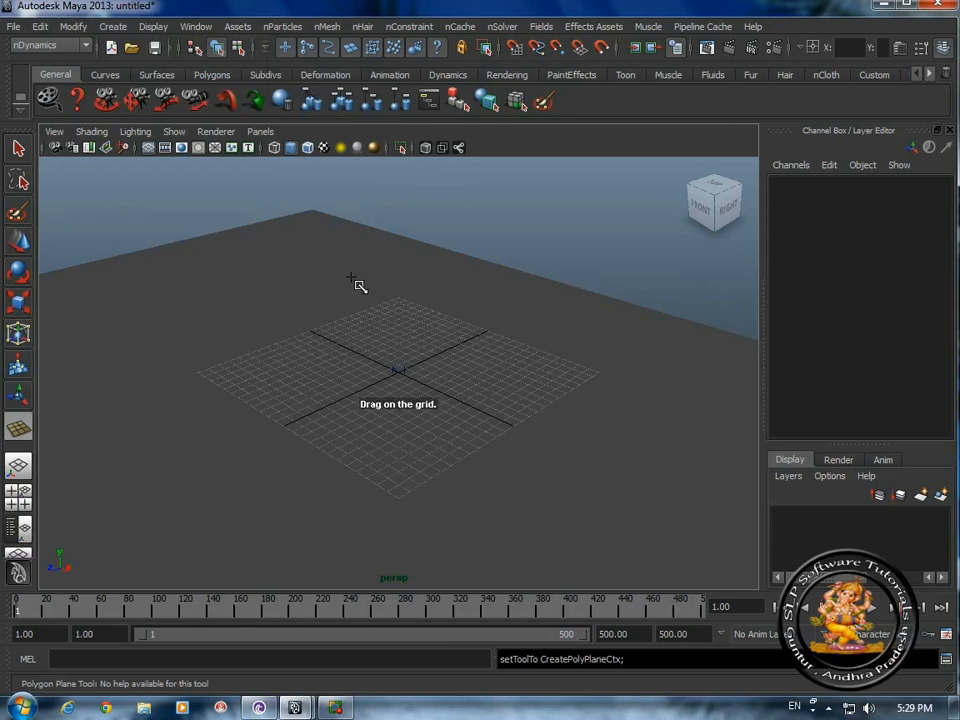
left_click_drag(340, 289, 349, 357)
Move the new small plane above the grid to about X 6.5, Y 9.5, Z 9.2
key("w")
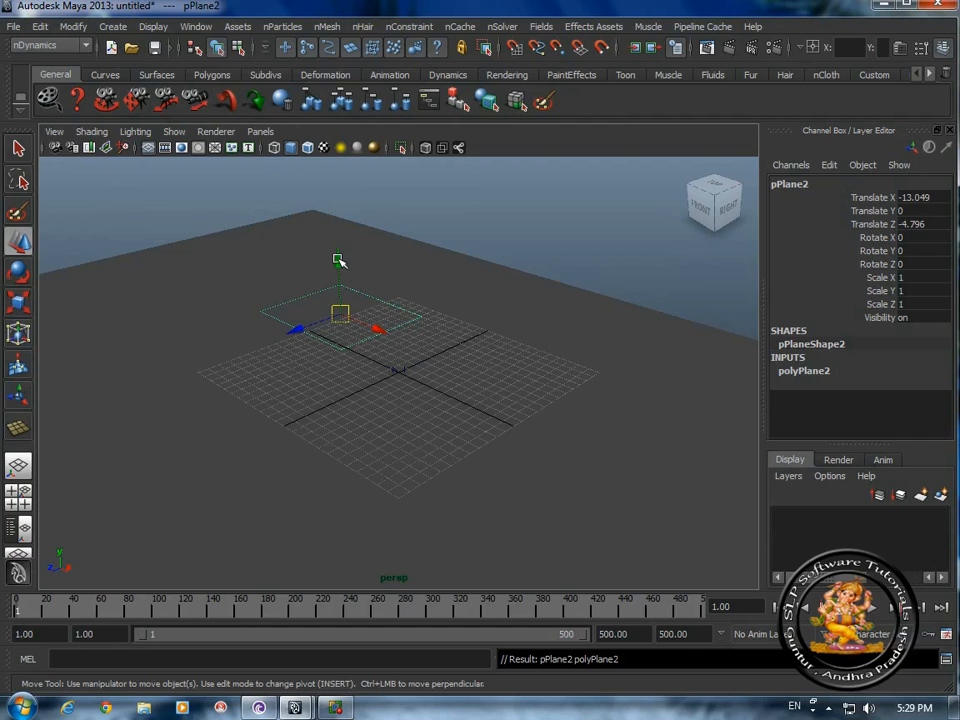
left_click_drag(338, 261, 336, 204)
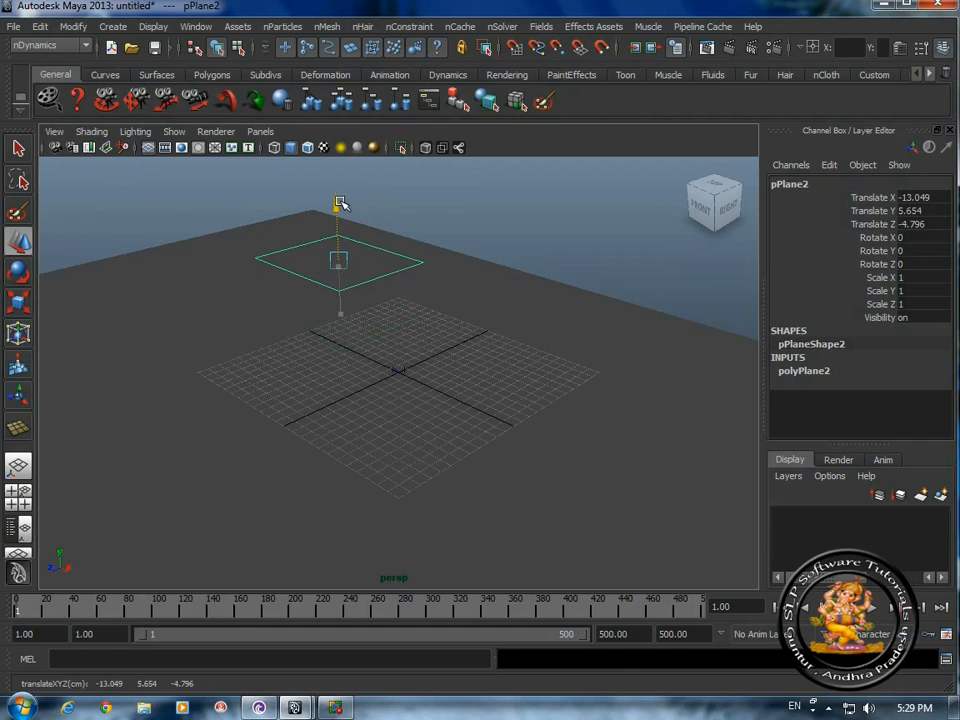
middle_click(366, 293, "alt")
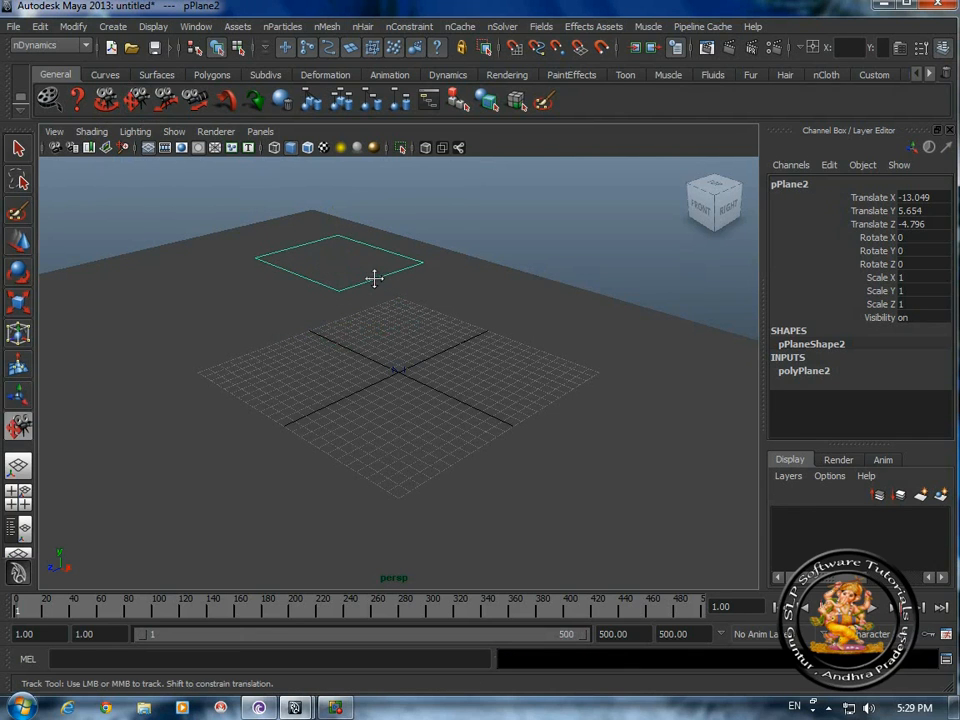
left_click(19, 244)
left_click_drag(371, 271, 535, 383)
left_click_drag(461, 334, 312, 412)
left_click_drag(369, 331, 376, 278)
Set the small plane's width and height subdivisions to 20 and convert it to nCloth
left_click(846, 372)
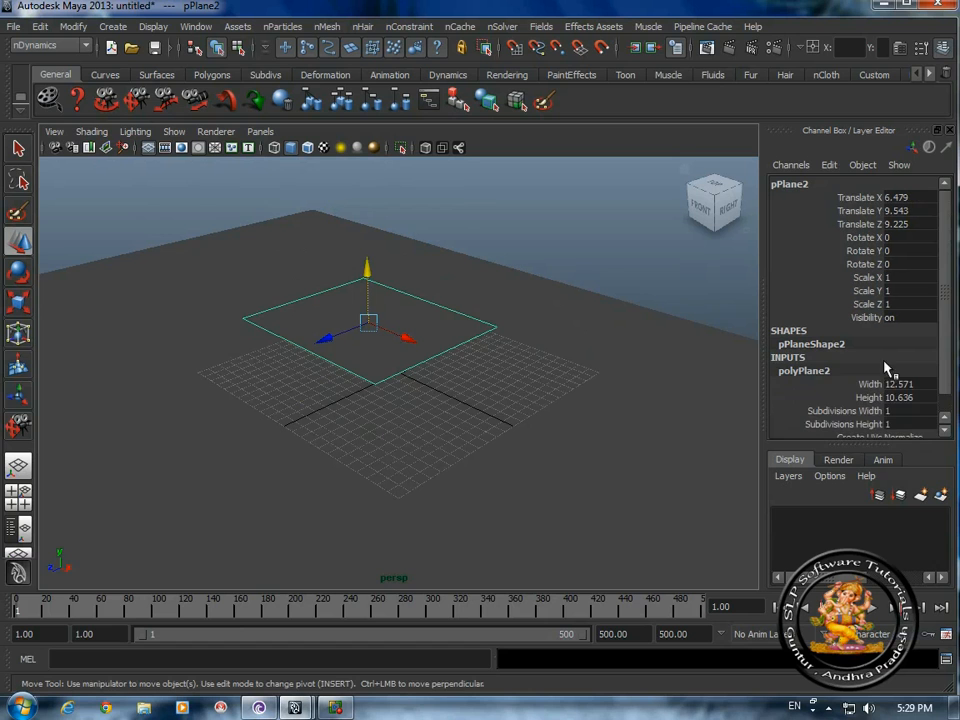
scroll(953, 378, "down", 1)
double_click(912, 392)
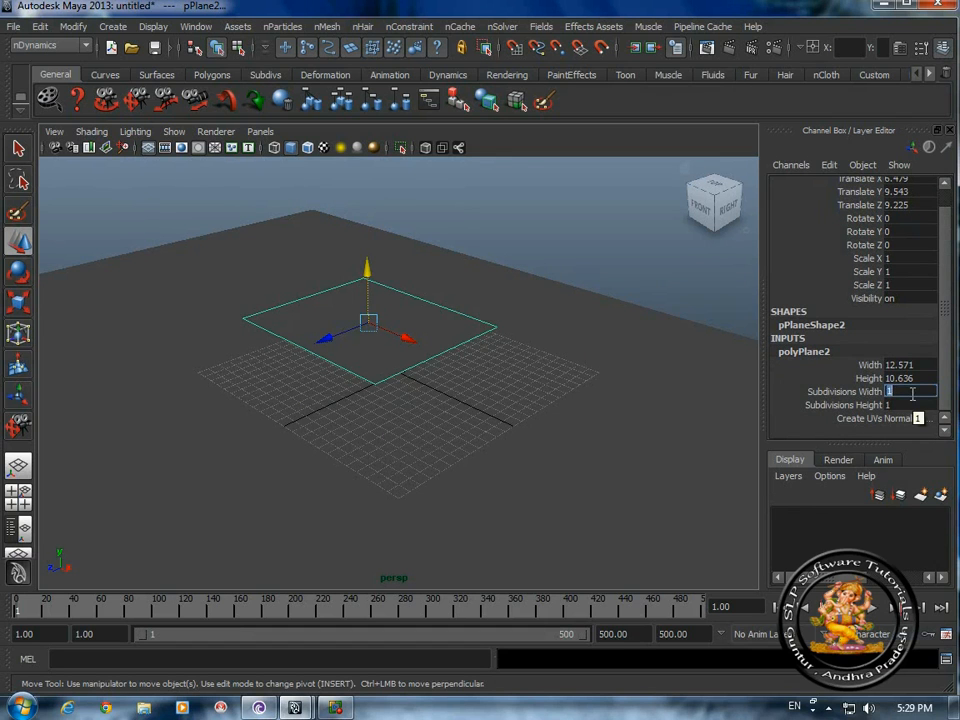
double_click(901, 404)
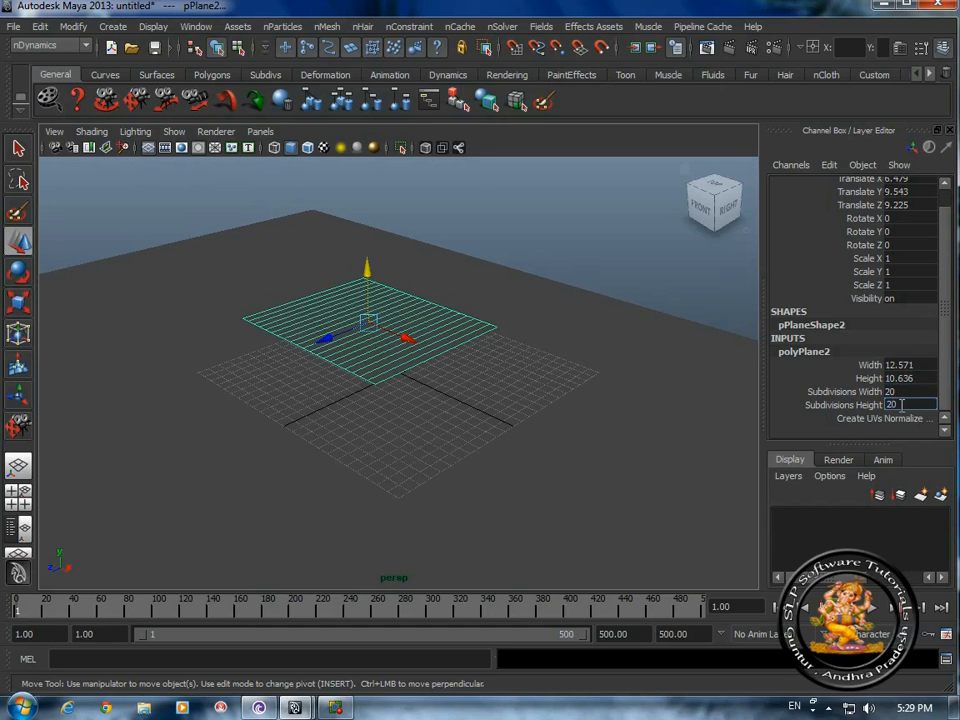
type("20")
key("Return")
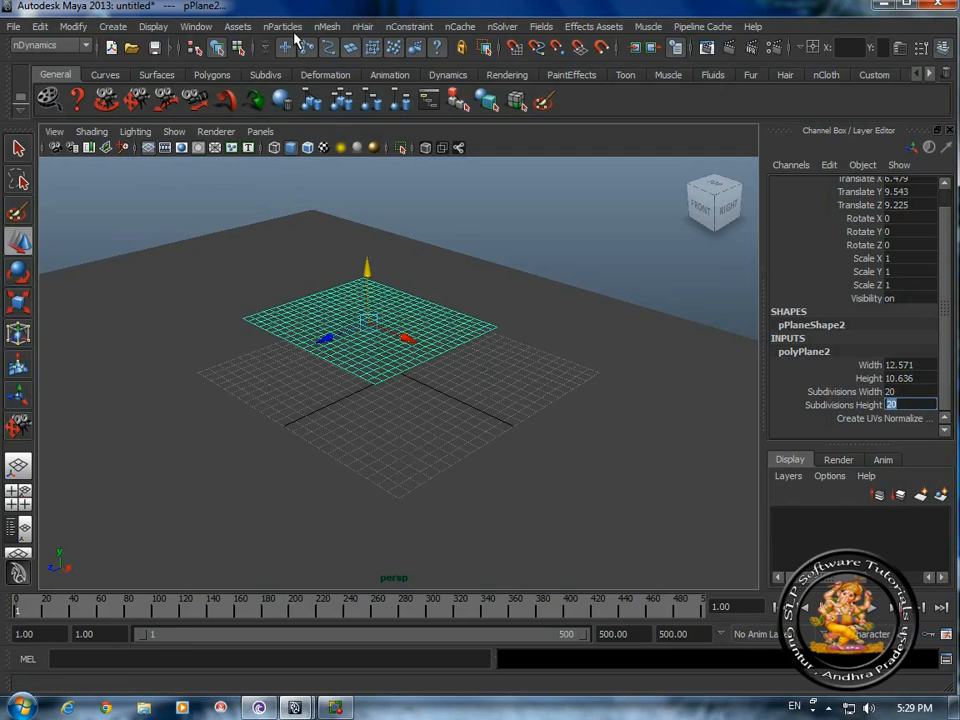
left_click(326, 27)
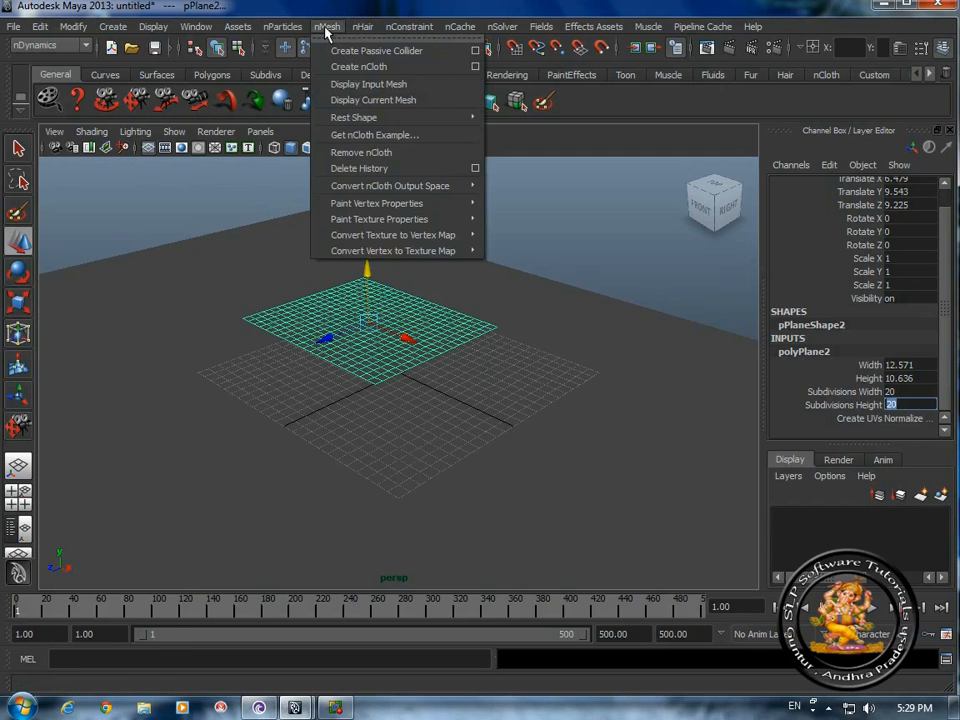
left_click(358, 67)
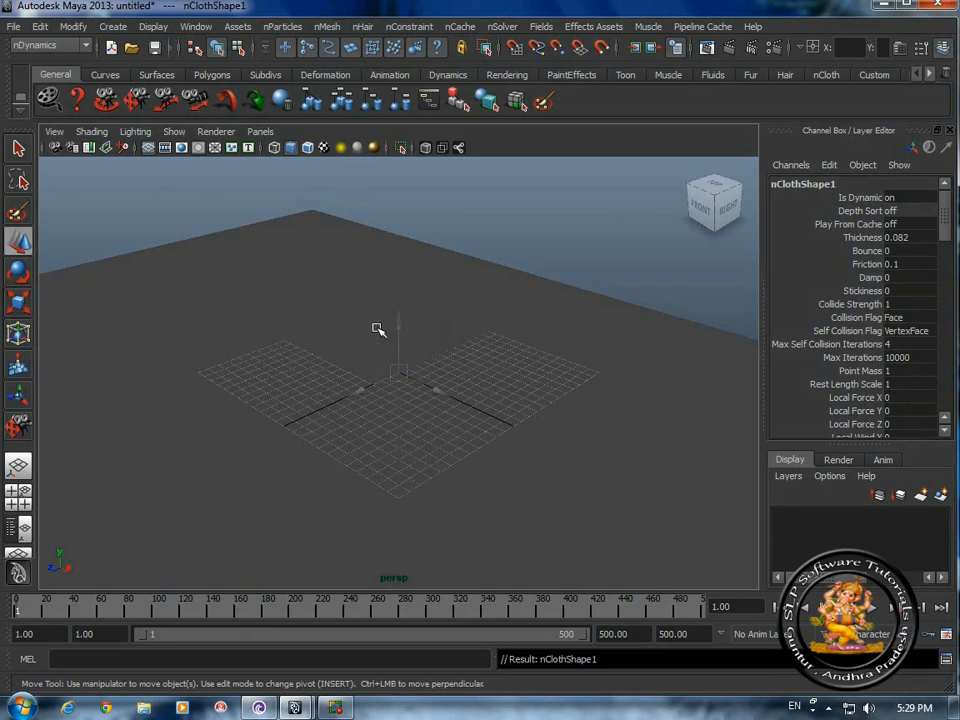
Assign a new Blinn material to the cloth plane and brighten its colour to white
left_click(363, 316)
left_click(413, 246)
left_click(363, 320)
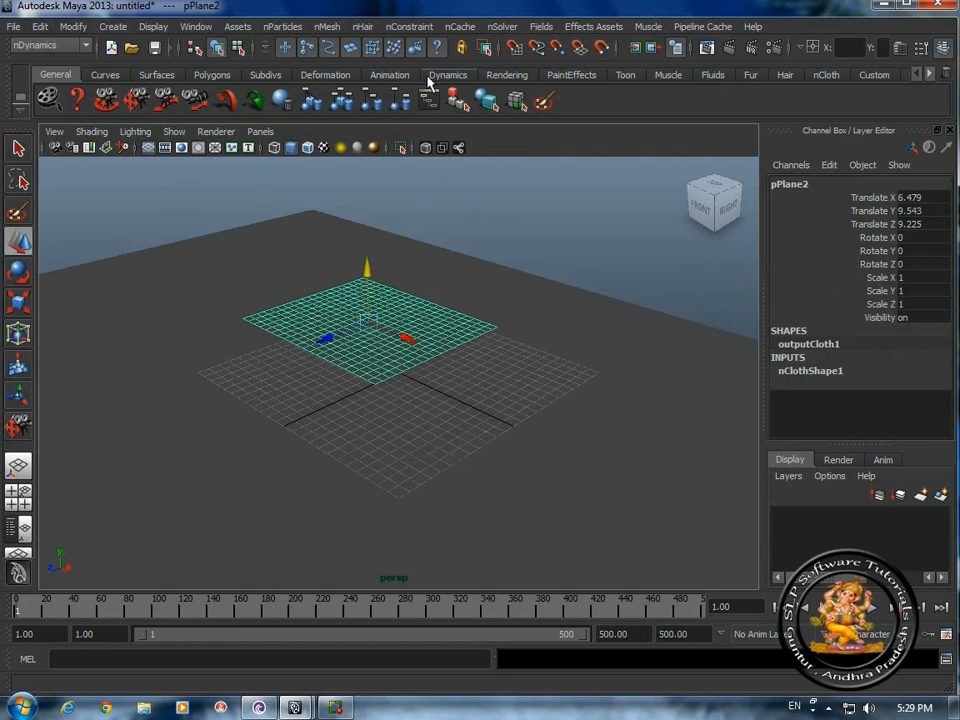
left_click(490, 78)
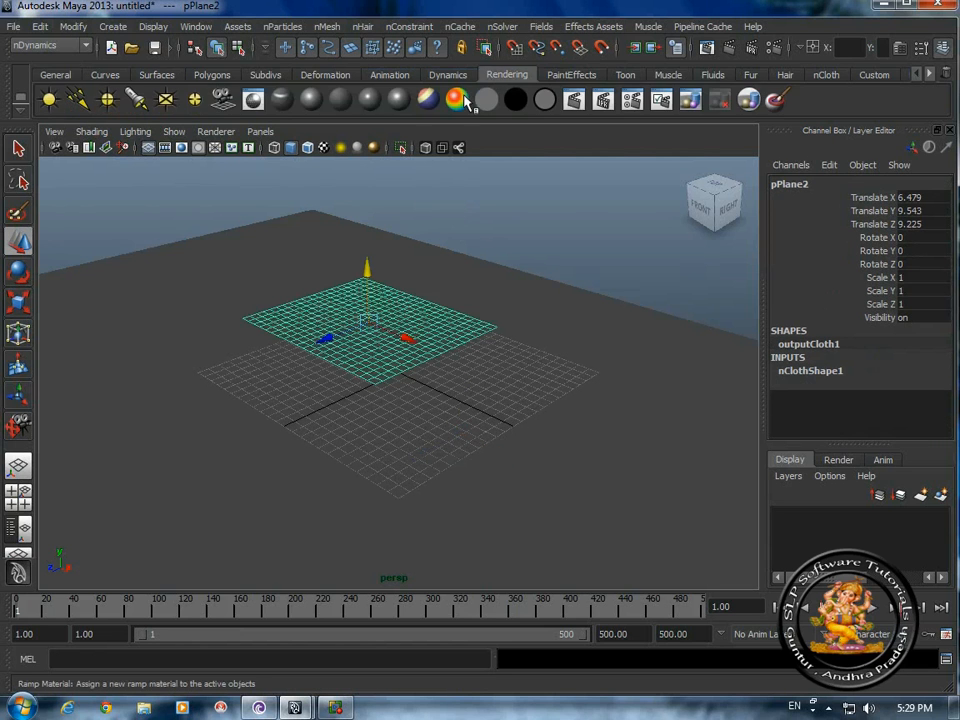
left_click(311, 103)
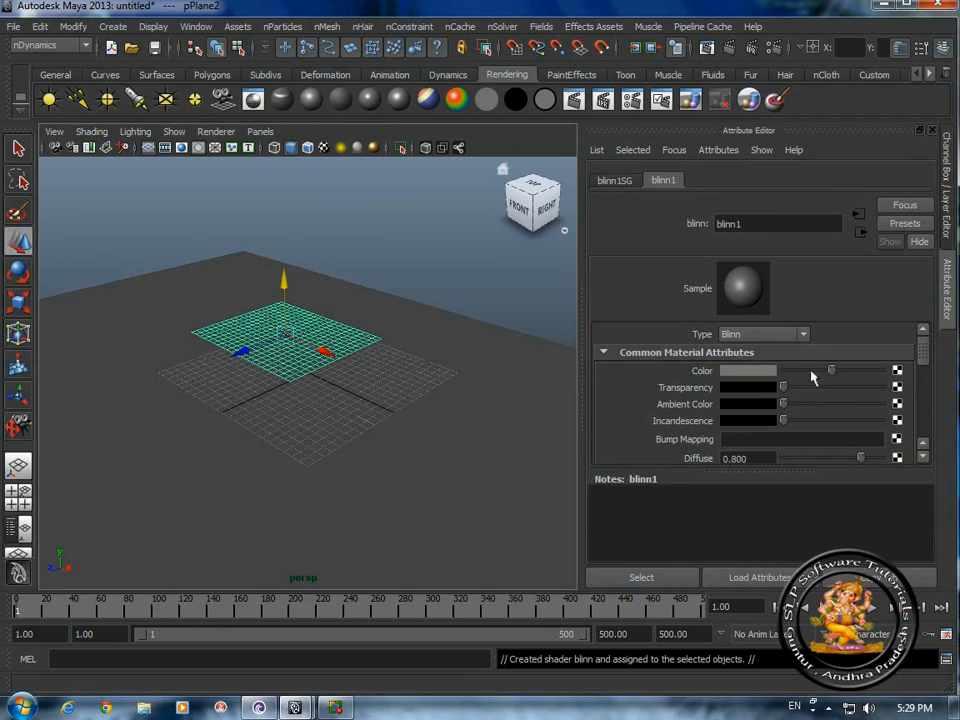
left_click_drag(832, 370, 888, 376)
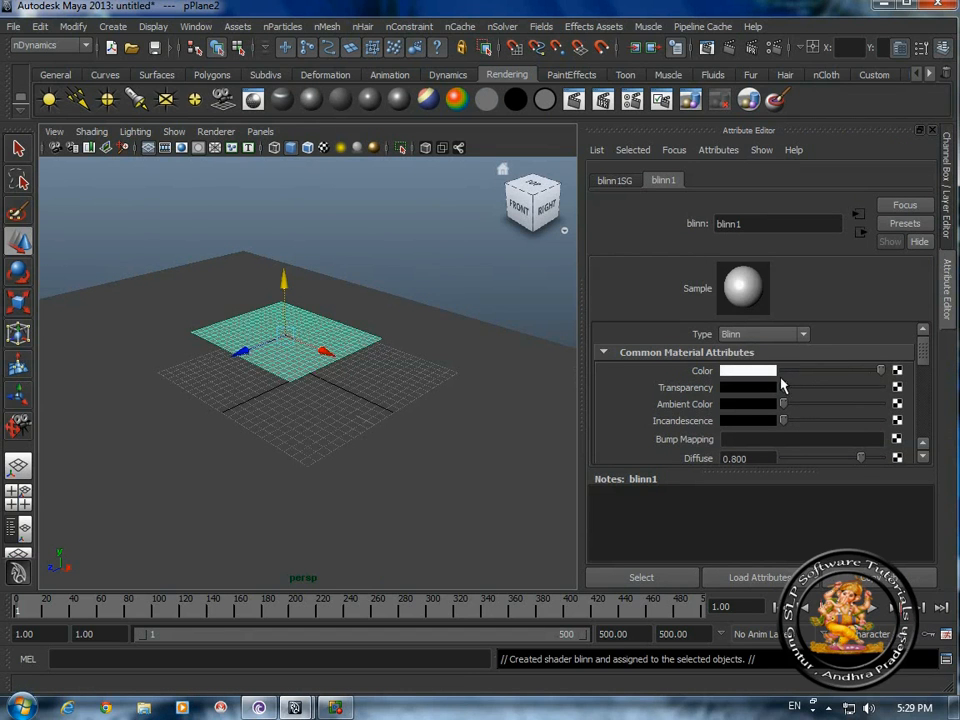
left_click(759, 373)
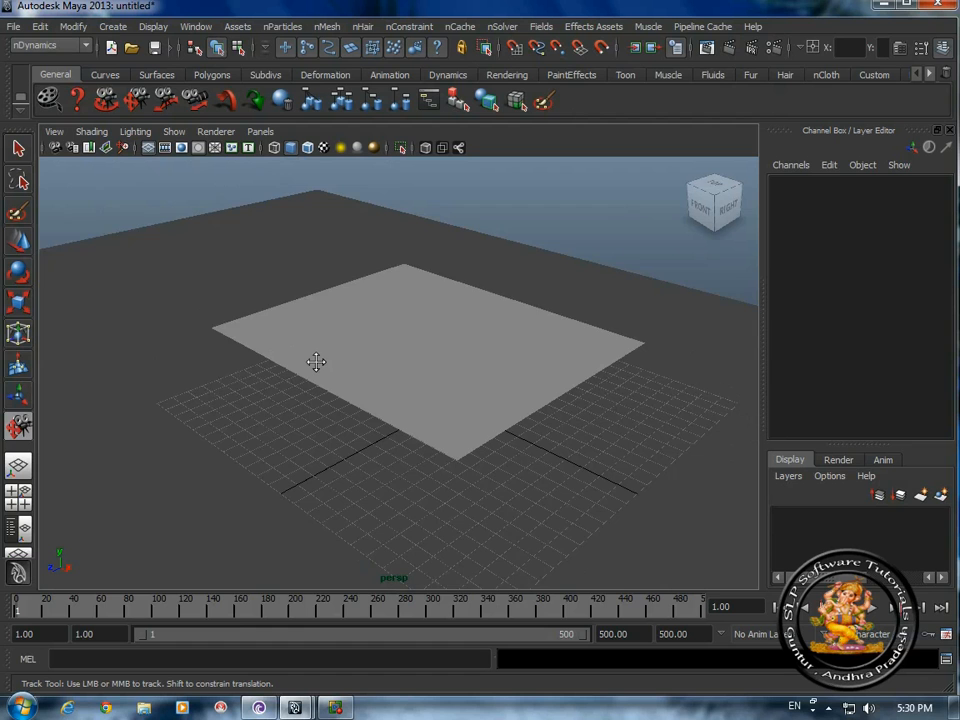
Tilt the cloth plane by rotating it about -28.6 degrees around the Z axis
scroll(136, 334, "down", 3)
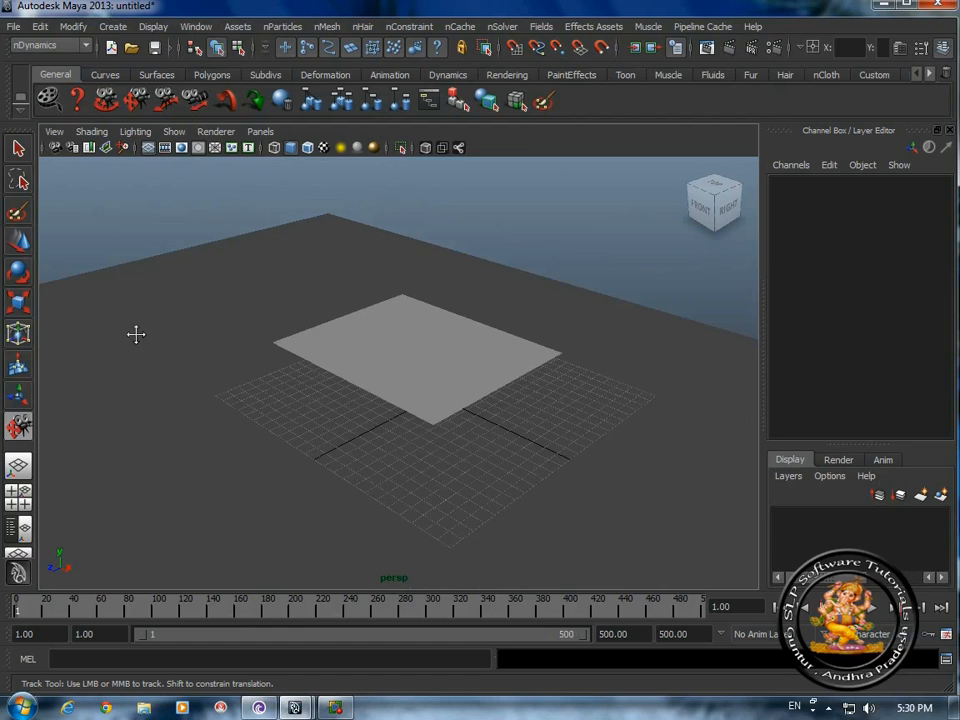
left_click(18, 272)
left_click(407, 349)
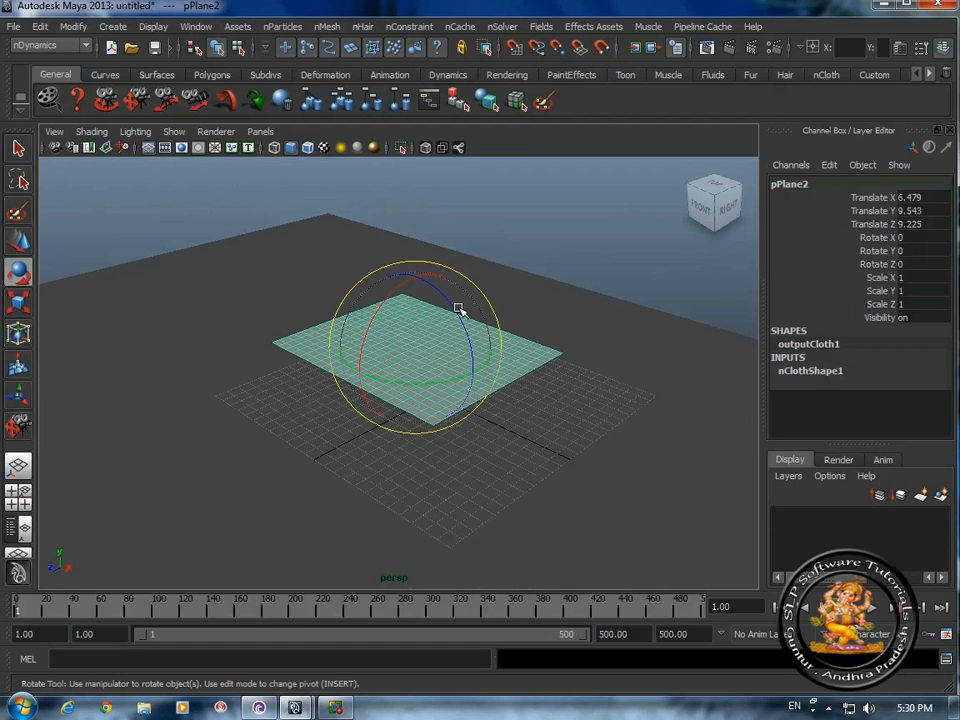
left_click_drag(458, 310, 452, 342)
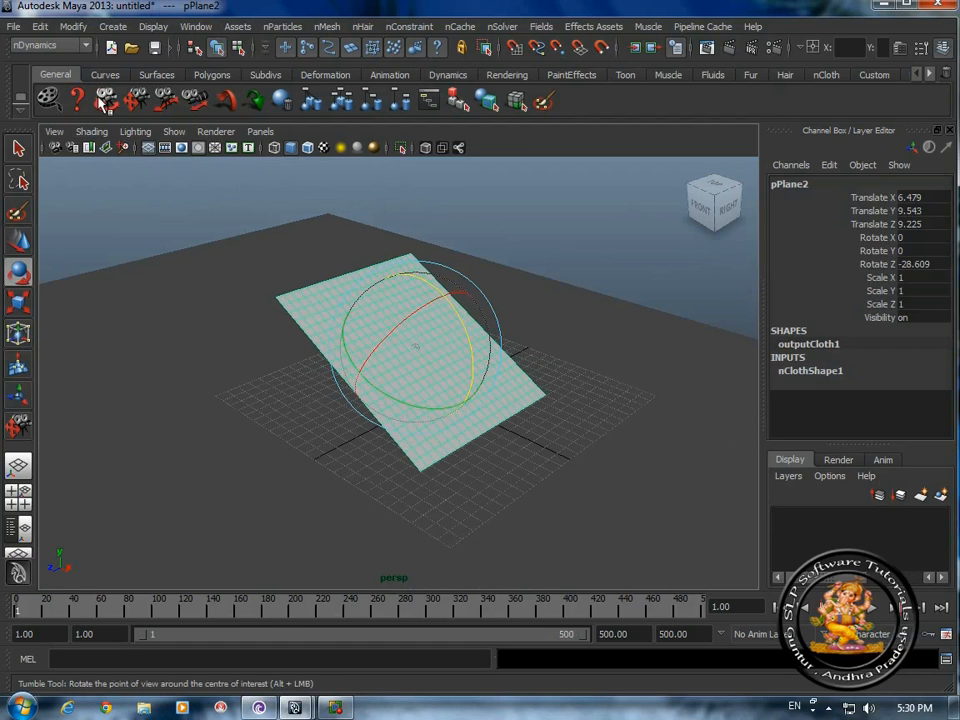
Play the simulation to examine how the tilted cloth plane lands on the ground, stop it and step back one frame
left_click(103, 102)
left_click_drag(377, 328, 378, 318)
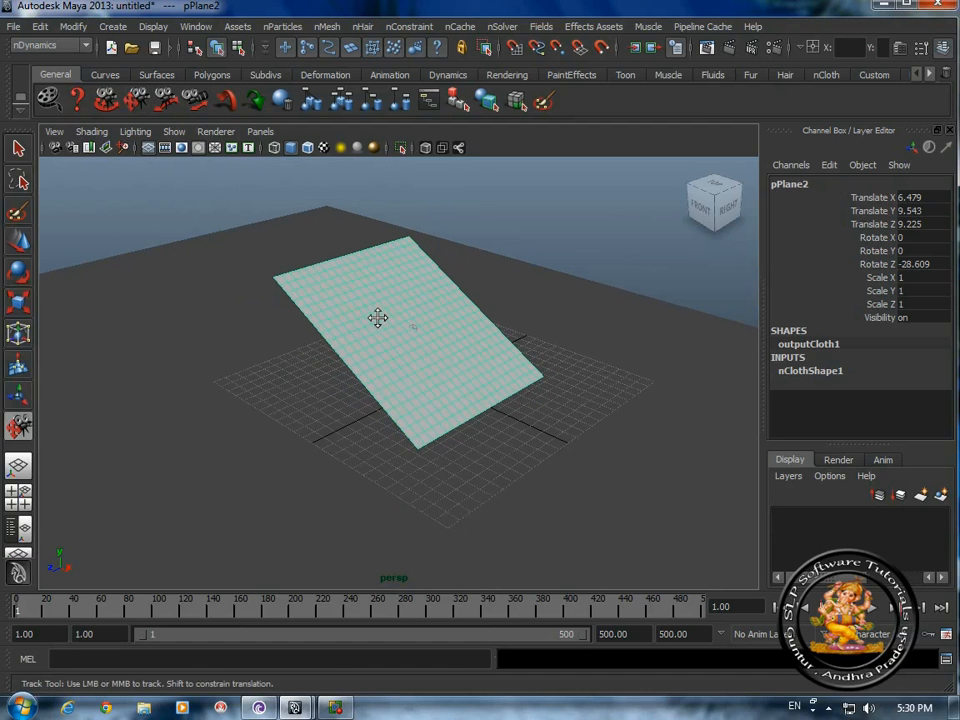
key("q")
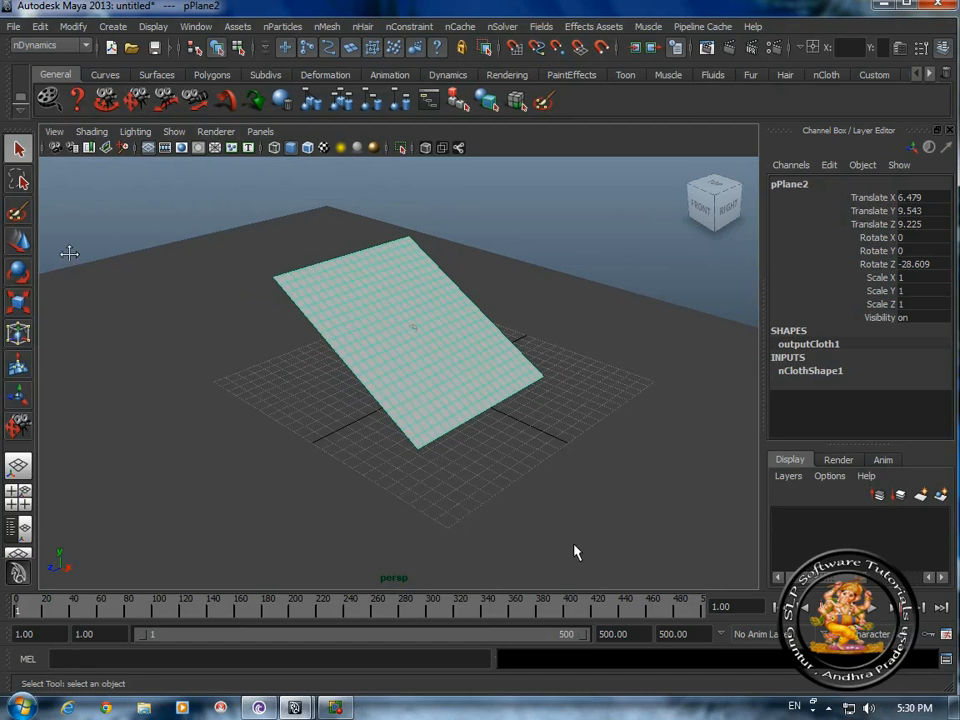
left_click(641, 276)
key("alt+v")
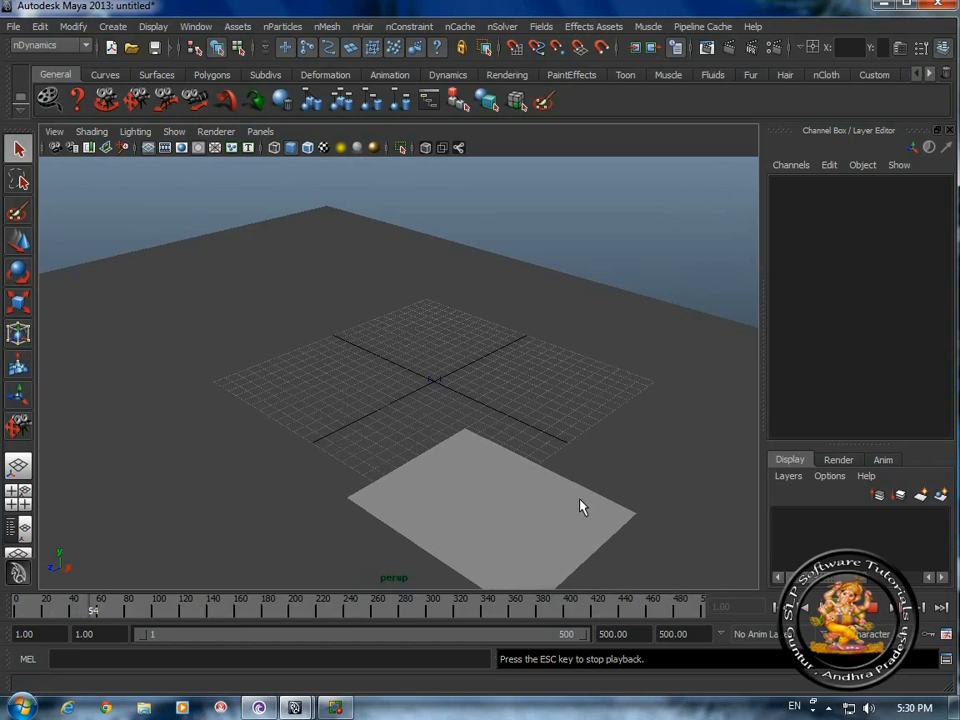
left_click(873, 608)
left_click(799, 607)
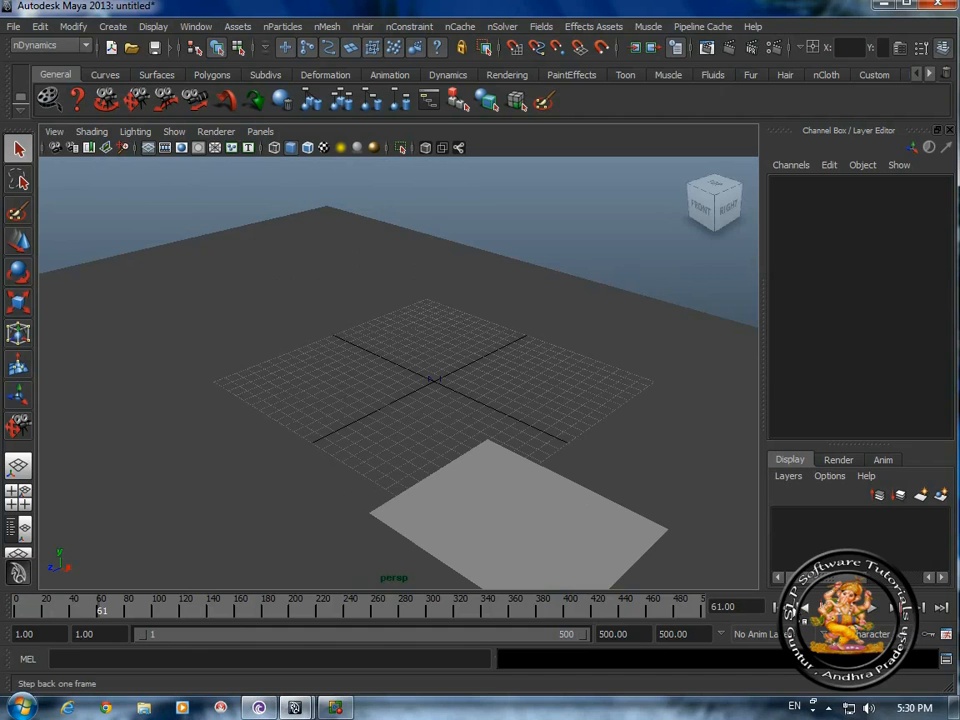
Select the fallen cloth plane
left_click(485, 457)
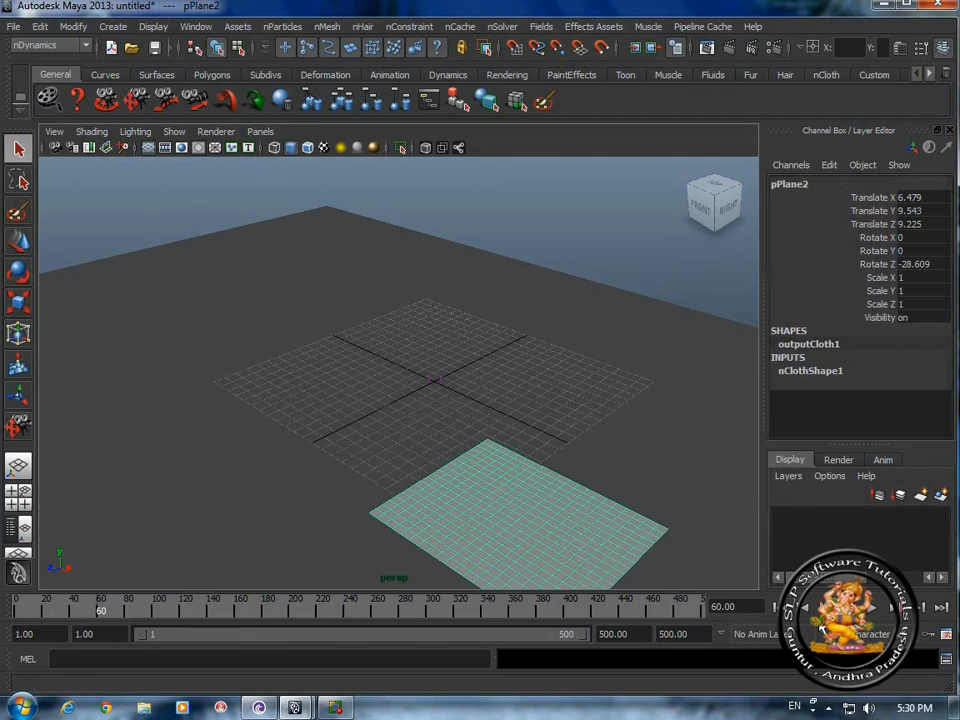